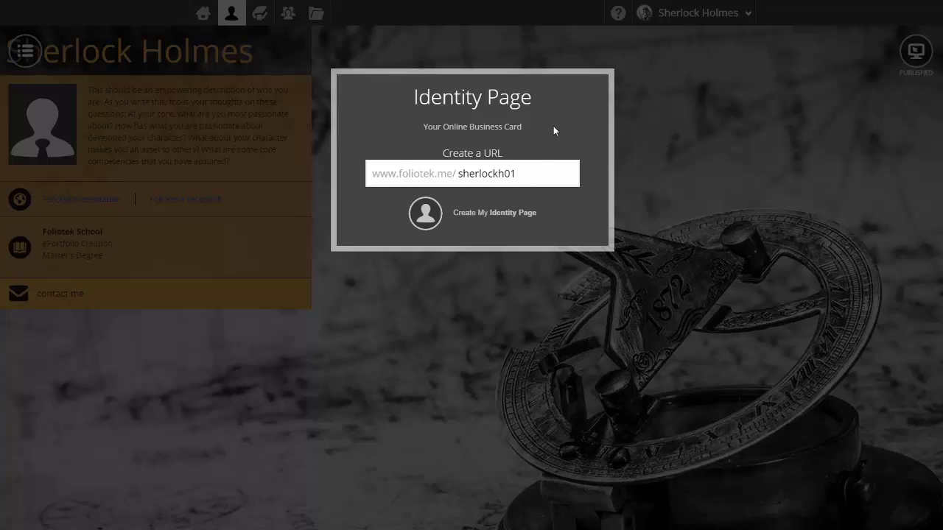
- Create the identity page with the entered URL and go through the six-step introductory tour to its end
{"action": "left_click", "coordinate": [426, 214]}
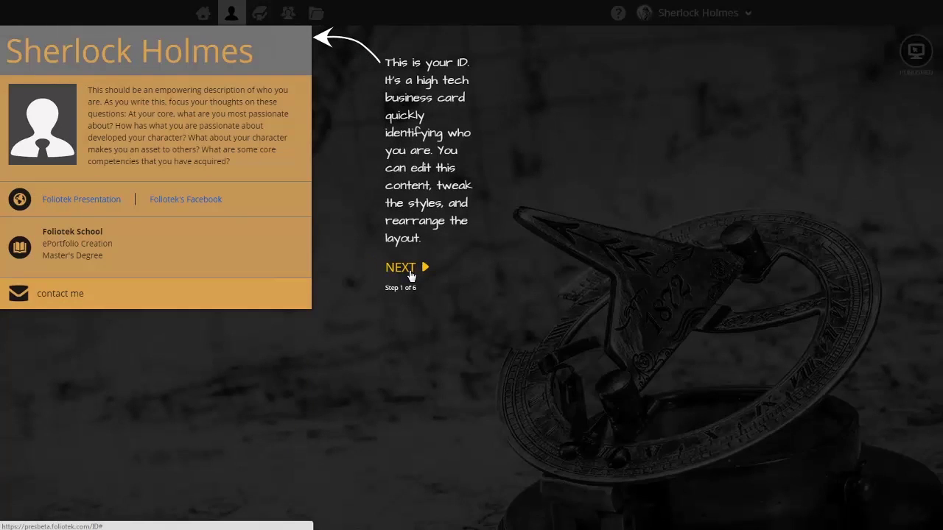
{"action": "left_click", "coordinate": [411, 272]}
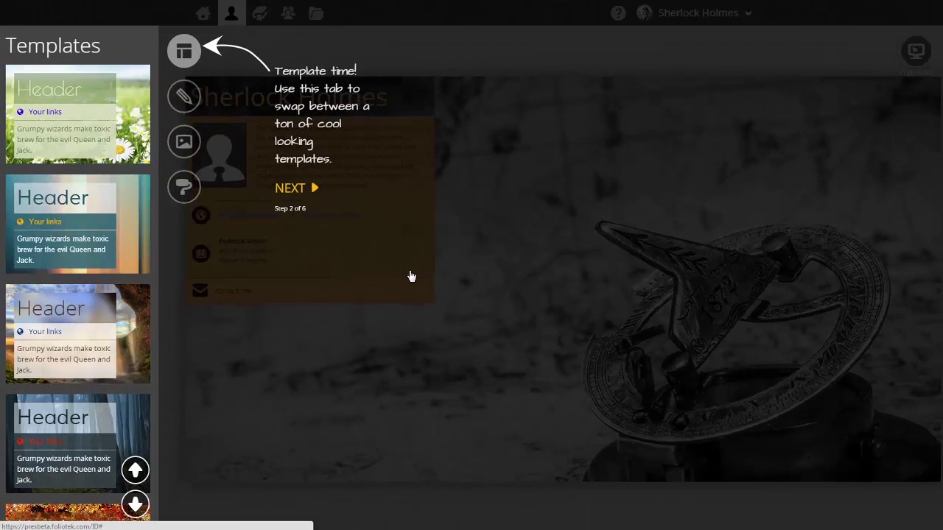
{"action": "left_click", "coordinate": [291, 190]}
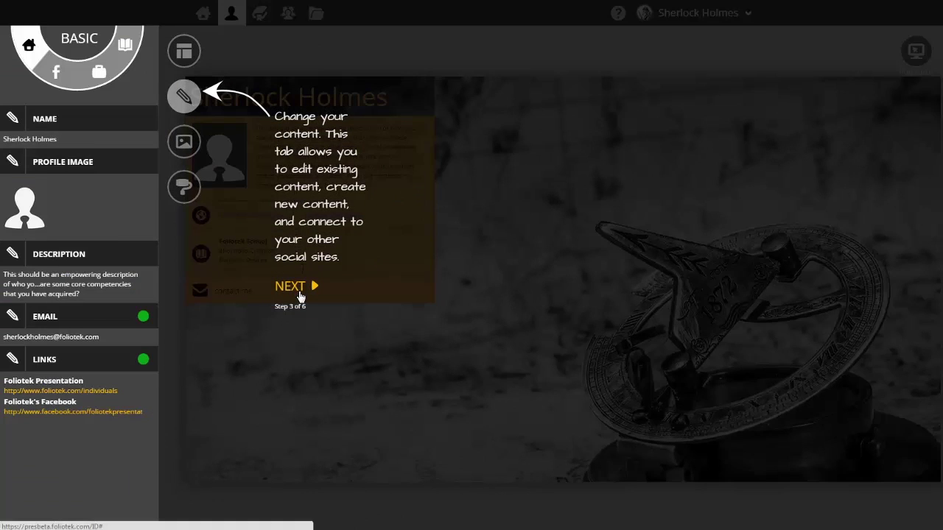
{"action": "left_click", "coordinate": [300, 295]}
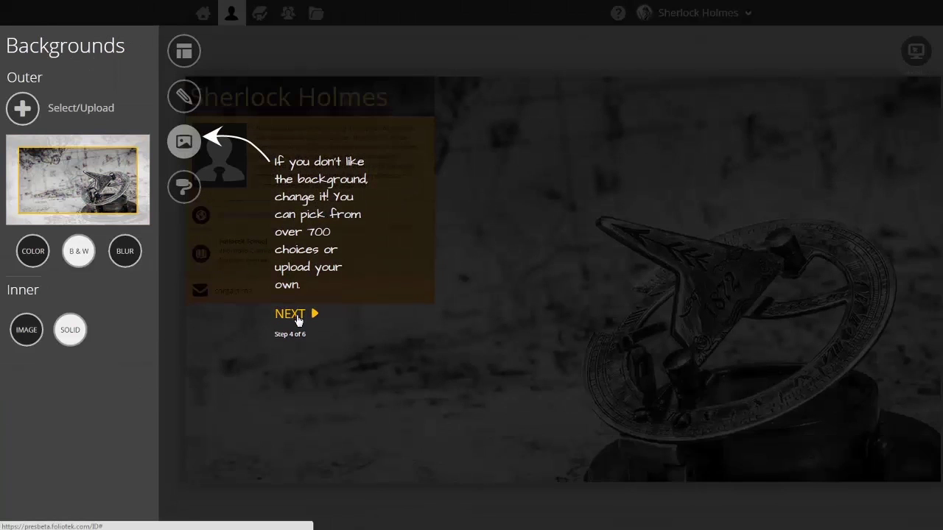
{"action": "left_click", "coordinate": [298, 315]}
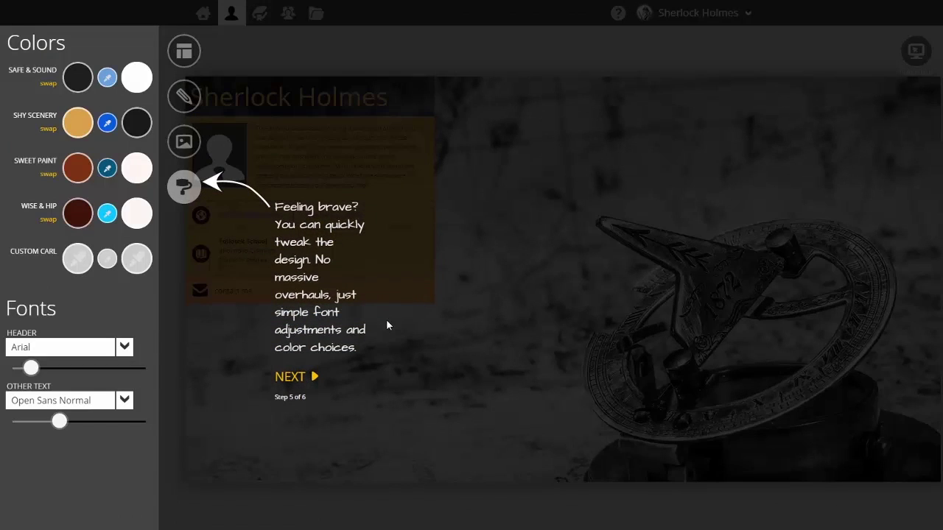
{"action": "key", "text": "Right"}
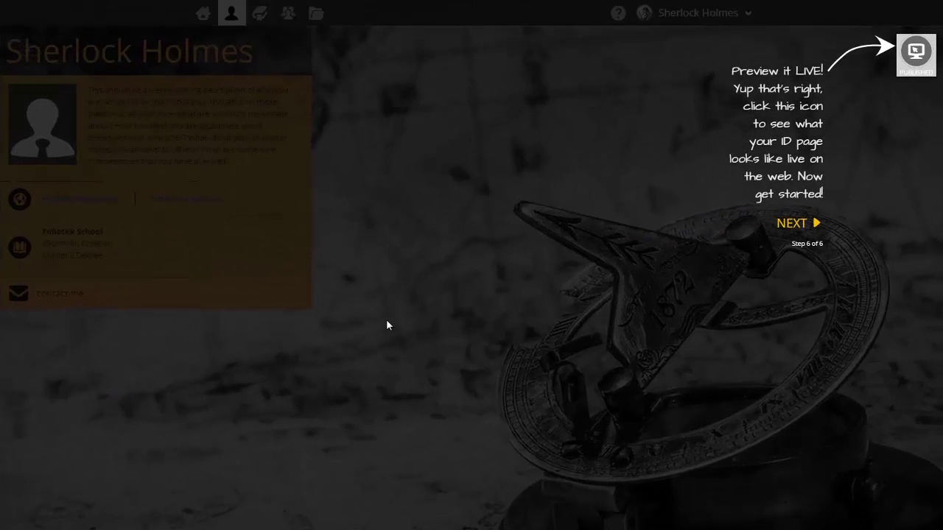
{"action": "key", "text": "Right"}
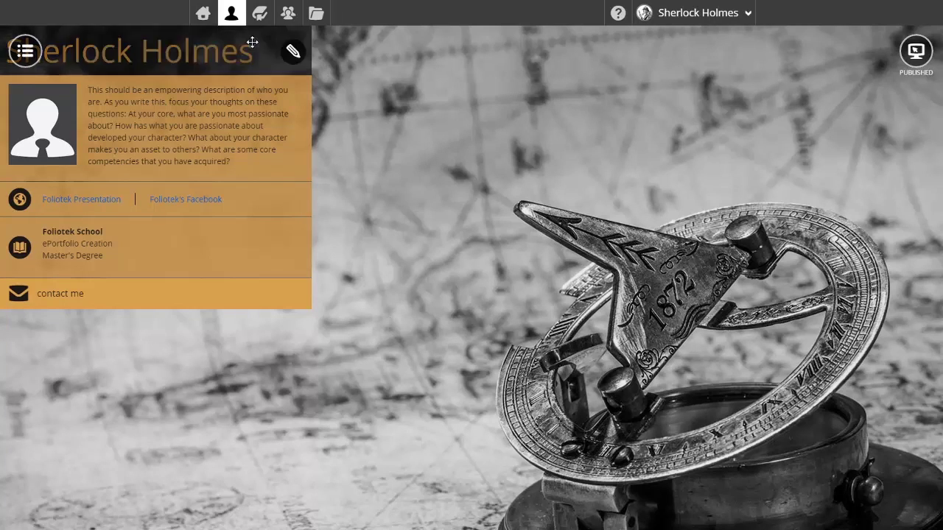
- Move the identity card over to the compass sundial and apply the template with the country road and cloudy sky
{"action": "left_click_drag", "start_coordinate": [273, 45], "coordinate": [733, 123]}
{"action": "left_click", "coordinate": [28, 58]}
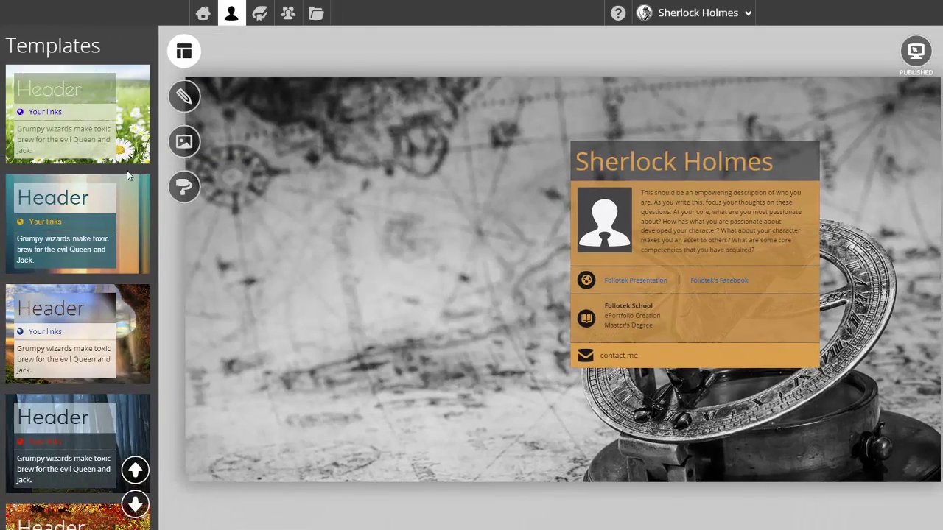
{"action": "scroll", "coordinate": [127, 179], "scroll_direction": "down", "scroll_amount": 2}
{"action": "scroll", "coordinate": [127, 175], "scroll_direction": "down", "scroll_amount": 8}
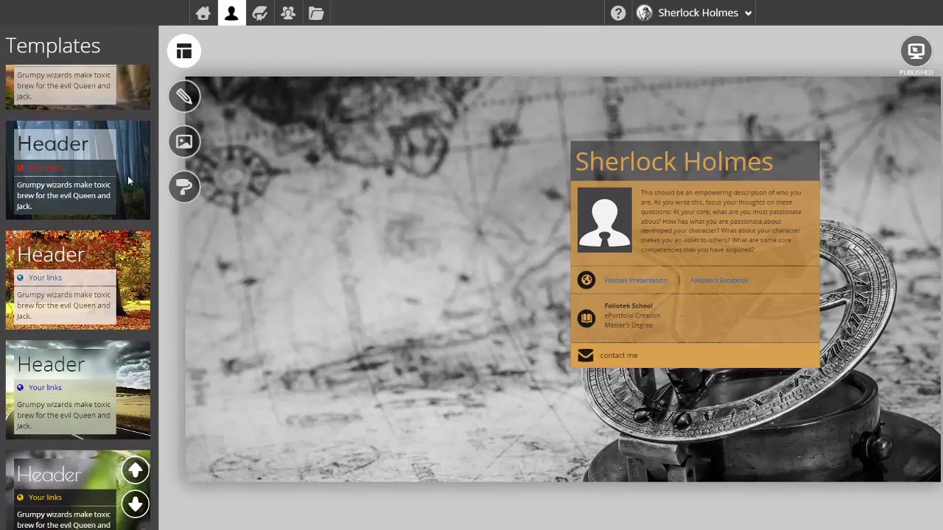
{"action": "scroll", "coordinate": [127, 175], "scroll_direction": "down", "scroll_amount": 3}
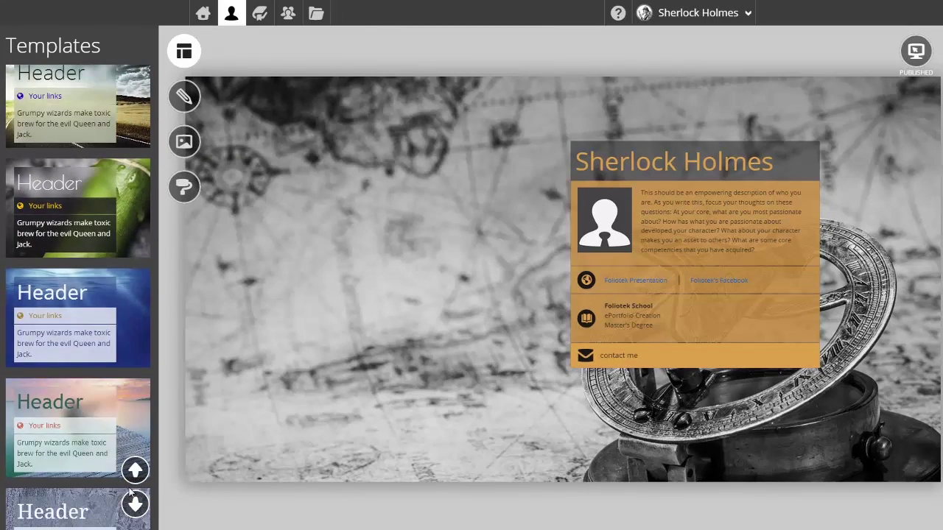
{"action": "left_click", "coordinate": [135, 505]}
{"action": "left_click", "coordinate": [135, 505]}
{"action": "left_click", "coordinate": [135, 471]}
{"action": "left_click", "coordinate": [135, 472]}
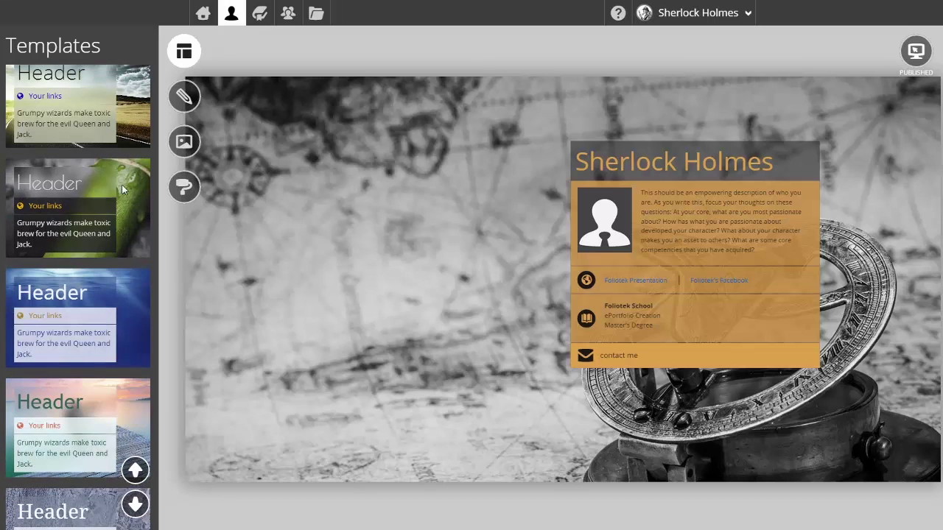
{"action": "scroll", "coordinate": [113, 194], "scroll_direction": "down", "scroll_amount": 1}
{"action": "scroll", "coordinate": [113, 195], "scroll_direction": "up", "scroll_amount": 2}
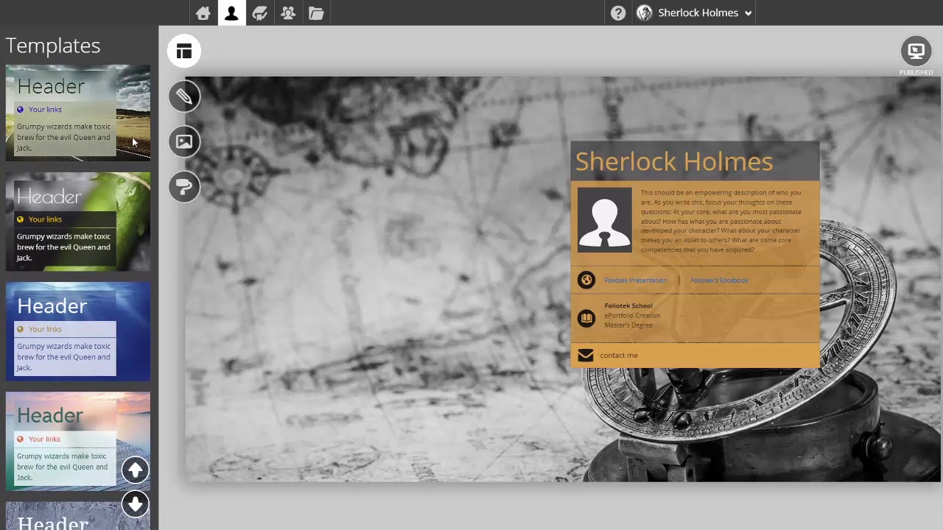
{"action": "left_click", "coordinate": [132, 137]}
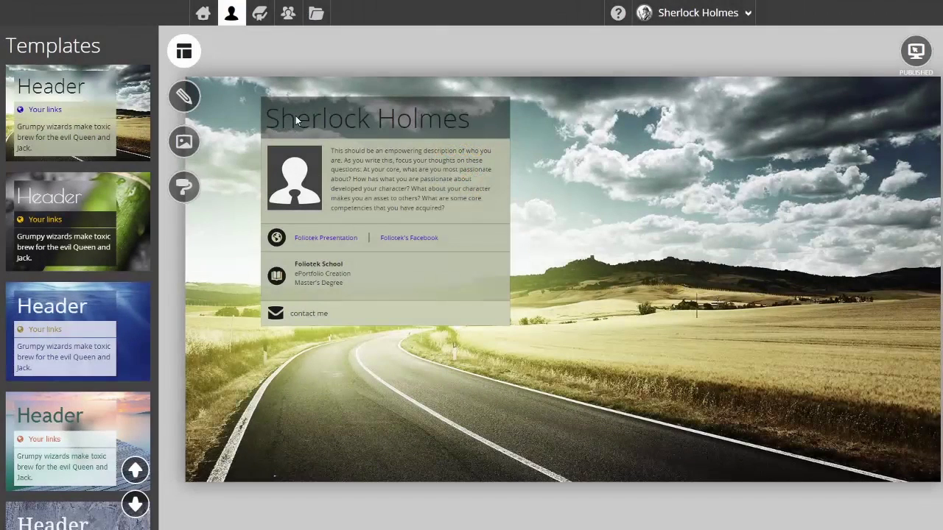
- Reposition the identity card right of the page's centre, over the fields, and return to the page editing options
{"action": "left_click", "coordinate": [357, 113]}
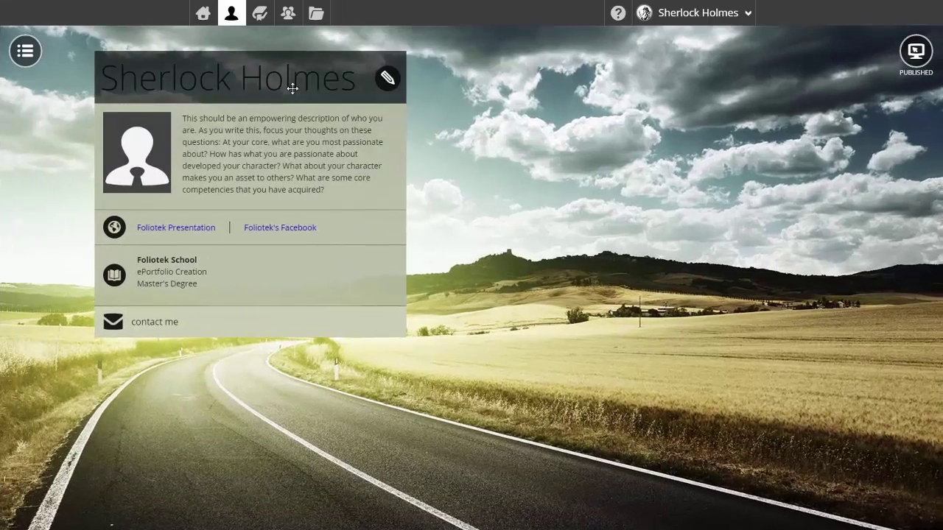
{"action": "left_click_drag", "start_coordinate": [527, 108], "coordinate": [618, 103]}
{"action": "left_click", "coordinate": [26, 52]}
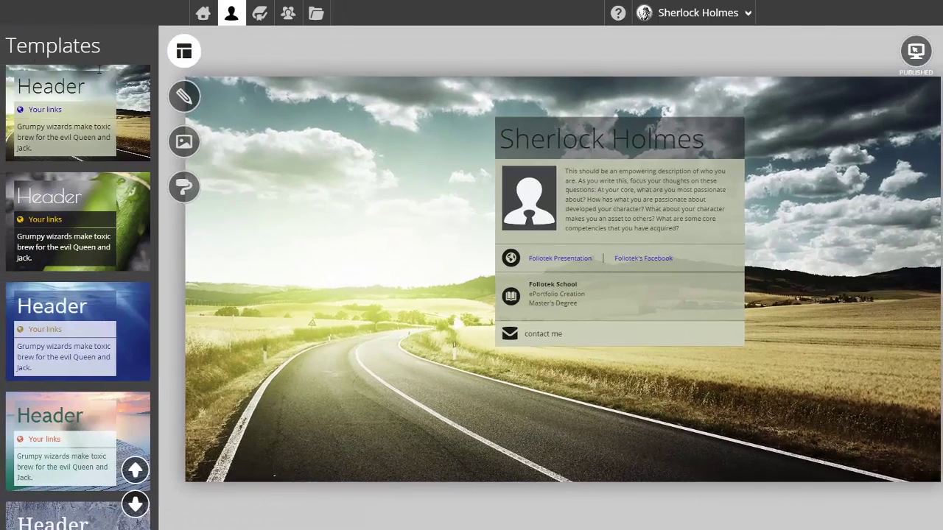
- Browse the background images and filter categories, and set the old map with the brass sundial as the outer background
{"action": "left_click", "coordinate": [187, 141]}
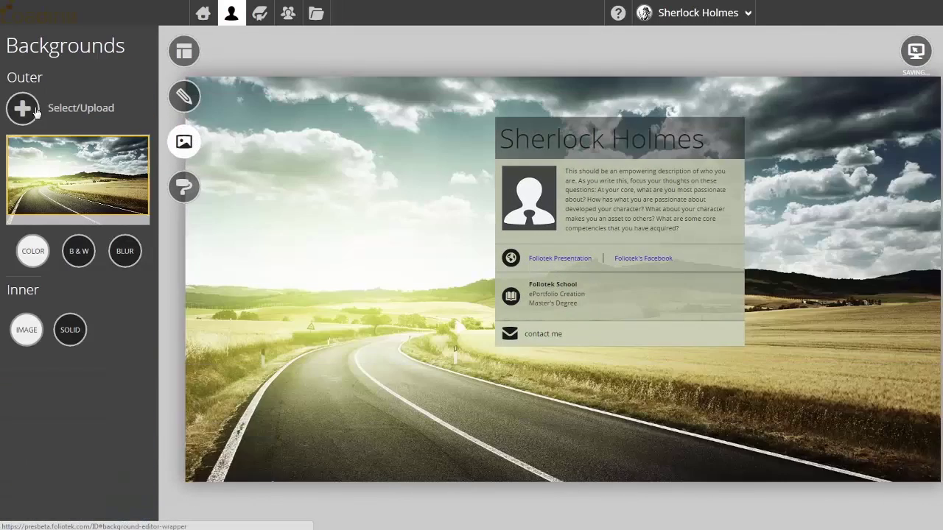
{"action": "left_click", "coordinate": [25, 110]}
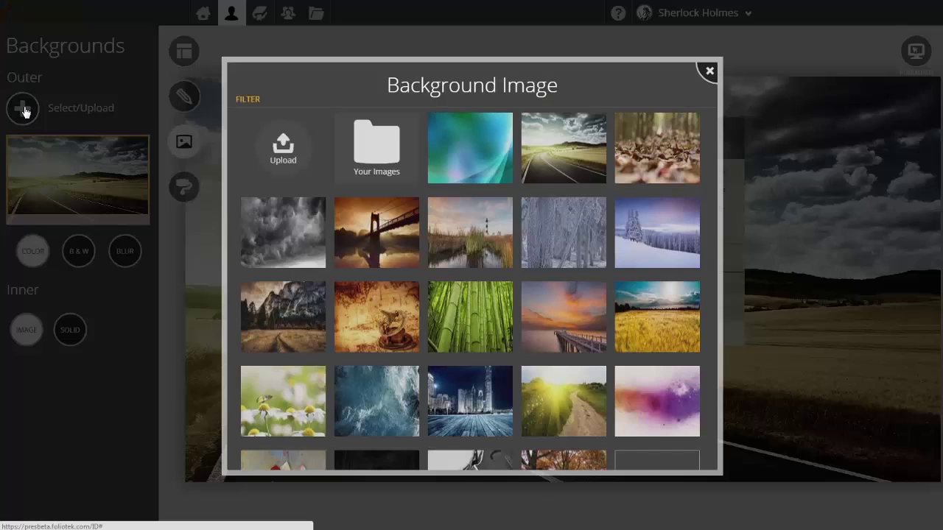
{"action": "scroll", "coordinate": [454, 306], "scroll_direction": "down", "scroll_amount": 3}
{"action": "scroll", "coordinate": [455, 304], "scroll_direction": "down", "scroll_amount": 3}
{"action": "scroll", "coordinate": [454, 302], "scroll_direction": "up", "scroll_amount": 4}
{"action": "scroll", "coordinate": [455, 302], "scroll_direction": "up", "scroll_amount": 3}
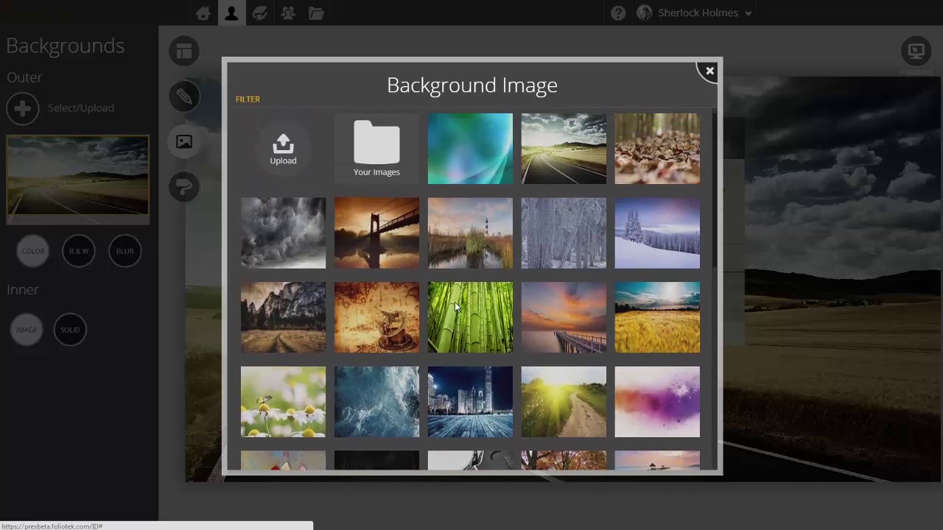
{"action": "left_click", "coordinate": [250, 100]}
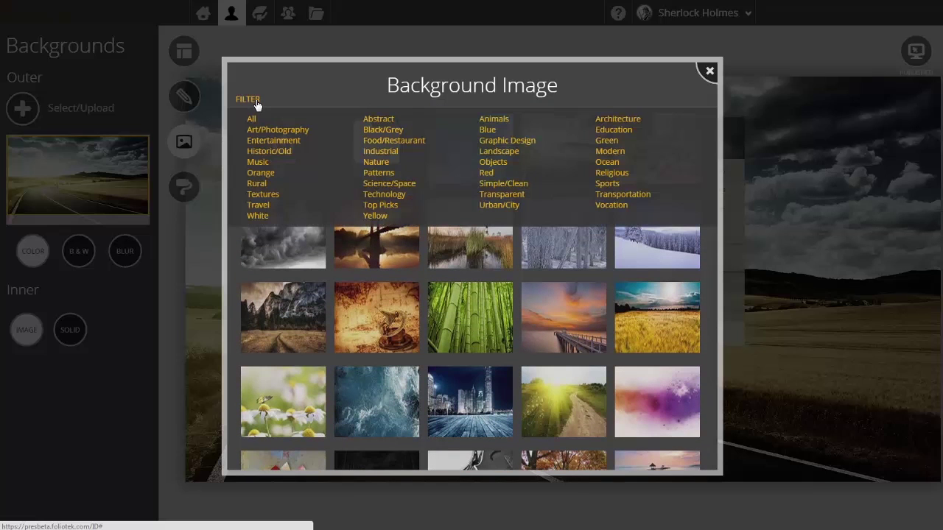
{"action": "left_click", "coordinate": [254, 101]}
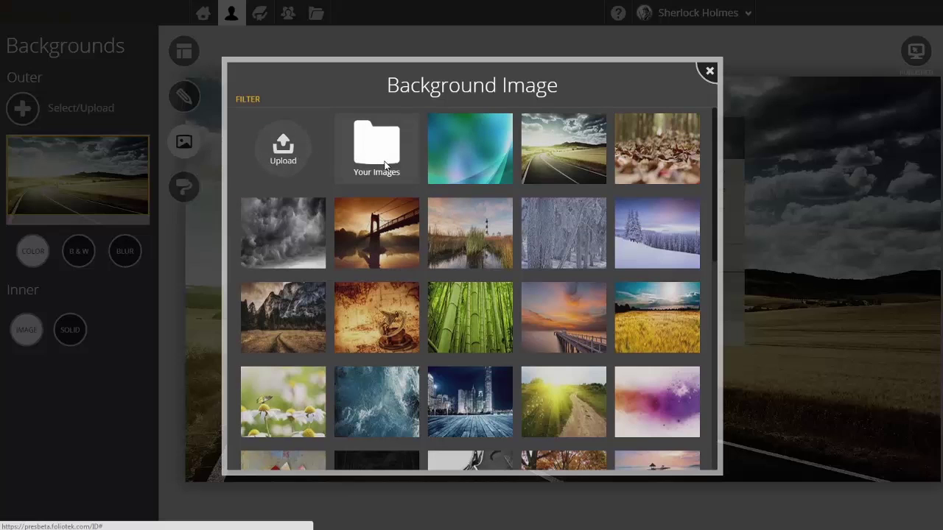
{"action": "left_click", "coordinate": [377, 333]}
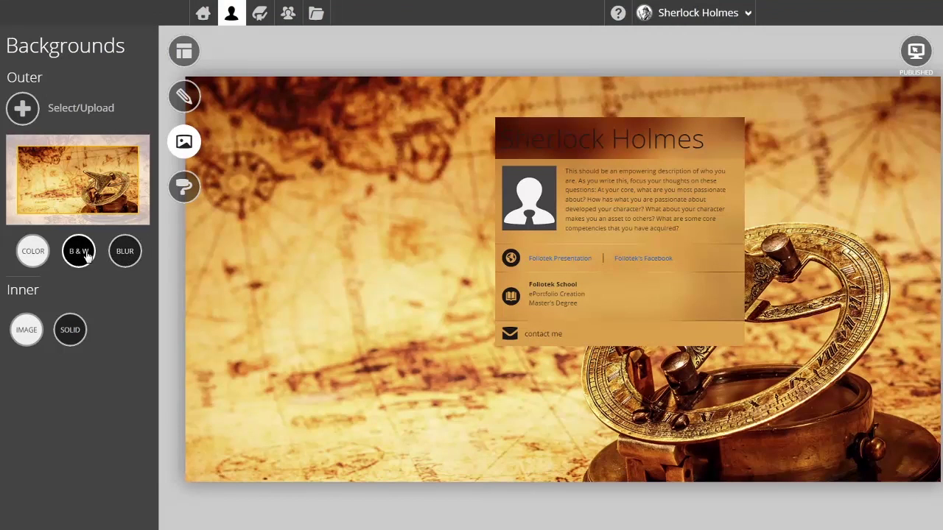
- Set the outer background to B & W after trying the Blur effect
{"action": "left_click", "coordinate": [87, 254]}
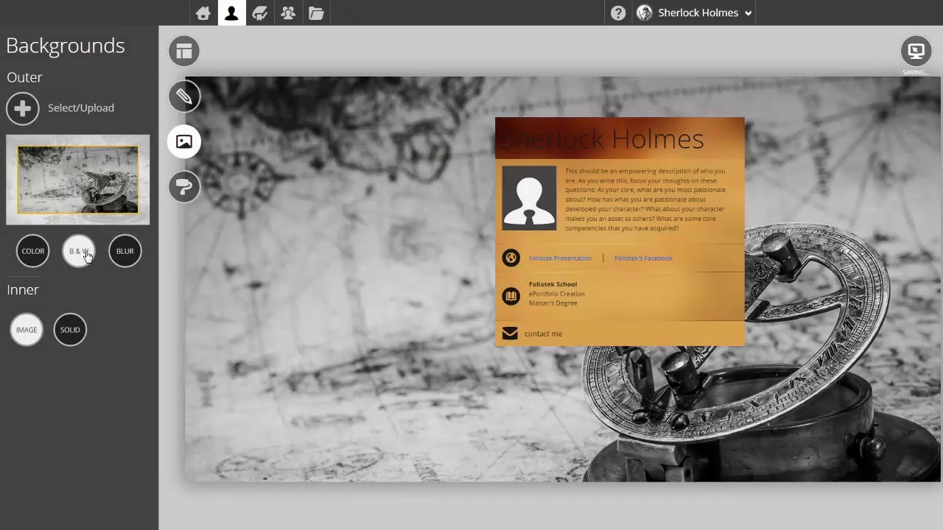
{"action": "left_click", "coordinate": [127, 257]}
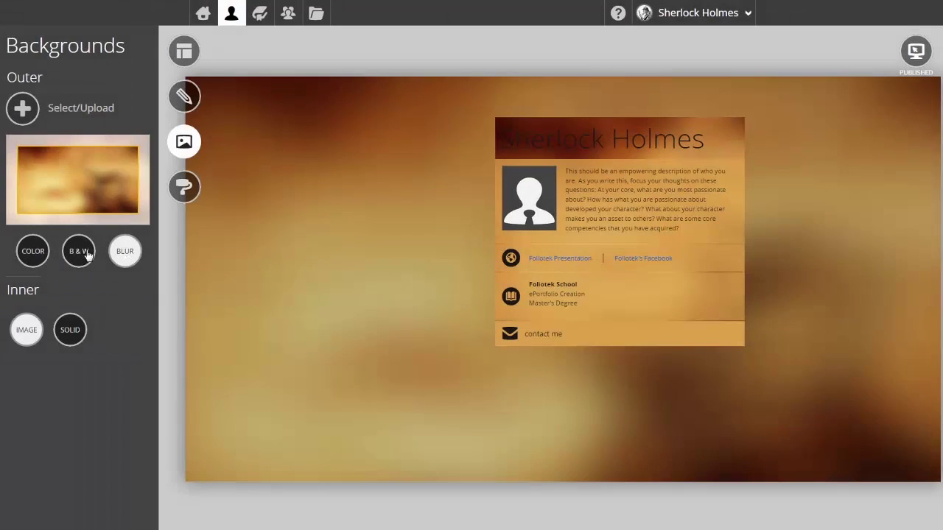
{"action": "left_click", "coordinate": [81, 254]}
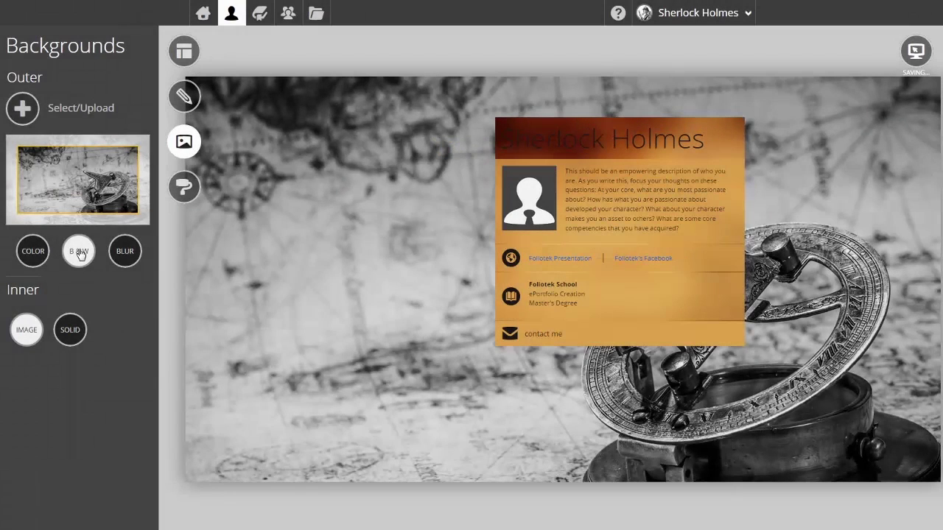
- Compare the Image and Solid styles for the card's inner background and set it to Solid
{"action": "left_click", "coordinate": [67, 333]}
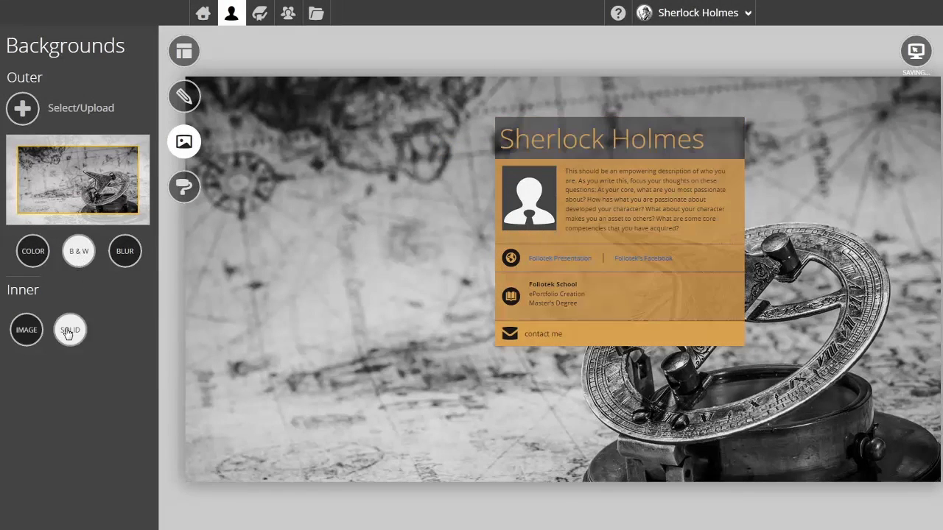
{"action": "left_click", "coordinate": [27, 330]}
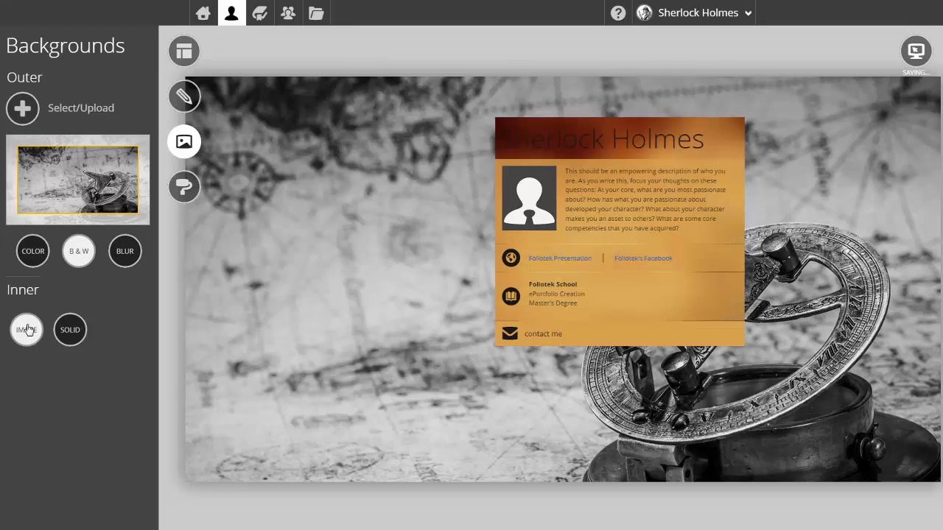
{"action": "left_click", "coordinate": [70, 331]}
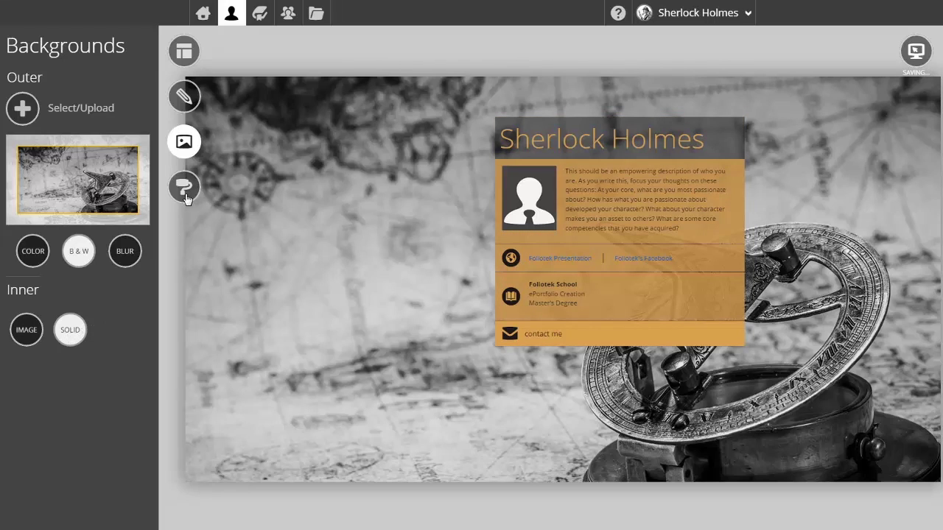
- Try the Vast Road colour scheme with its swap, and apply Safe & Sound with its two main colours swapped
{"action": "left_click", "coordinate": [185, 185]}
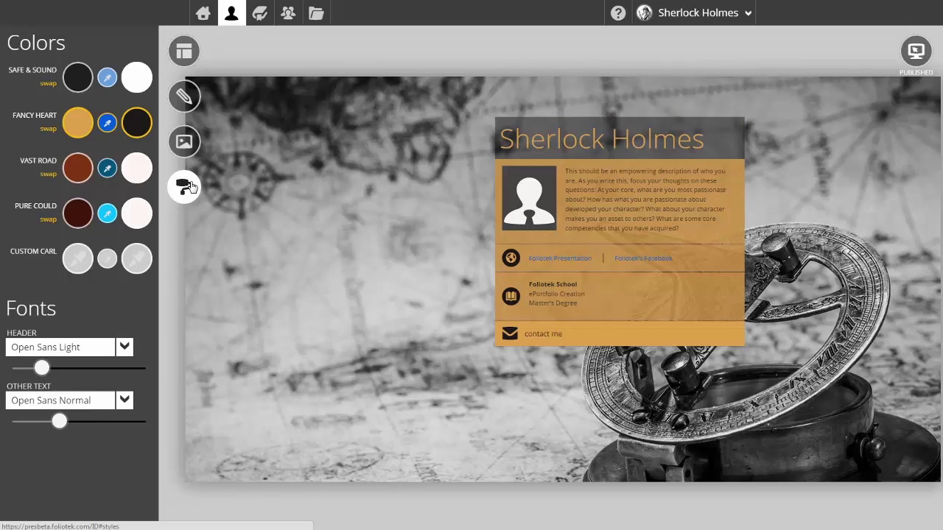
{"action": "left_click", "coordinate": [77, 170]}
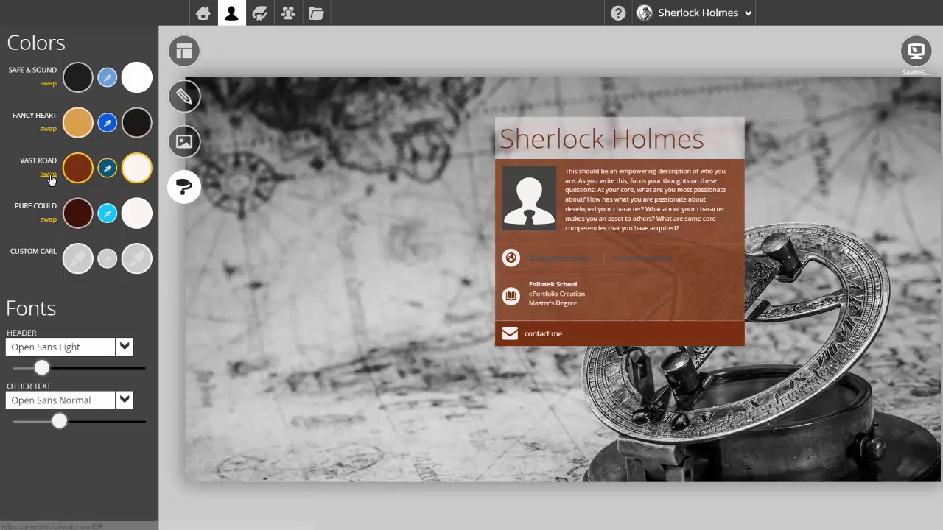
{"action": "left_click", "coordinate": [48, 176]}
{"action": "left_click", "coordinate": [49, 175]}
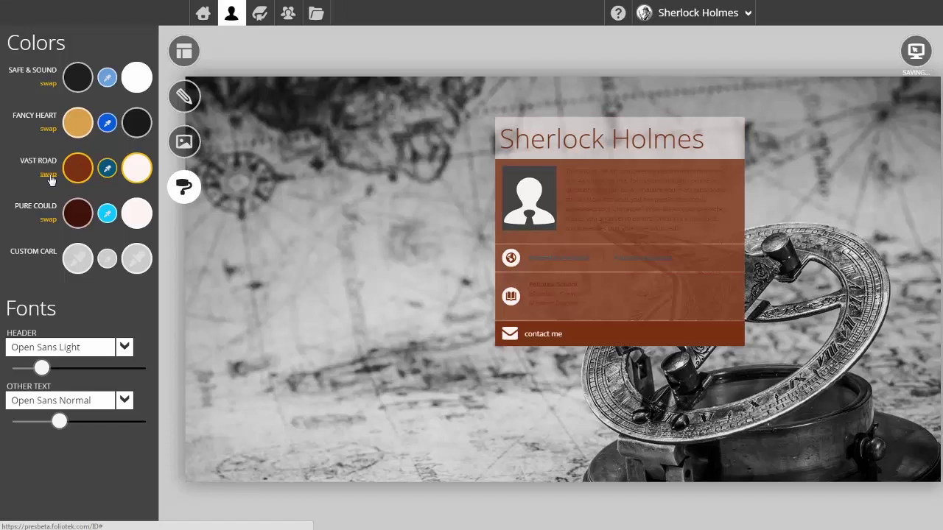
{"action": "left_click", "coordinate": [75, 86]}
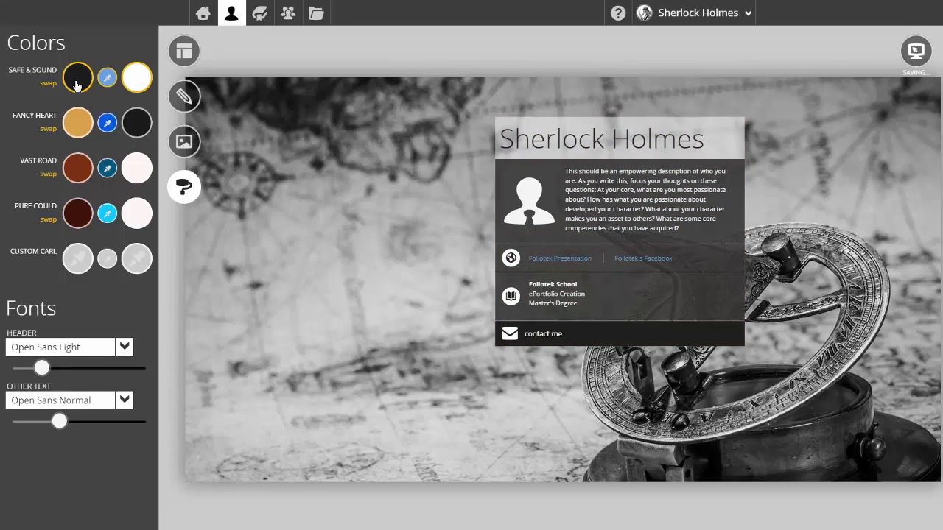
{"action": "left_click", "coordinate": [47, 85]}
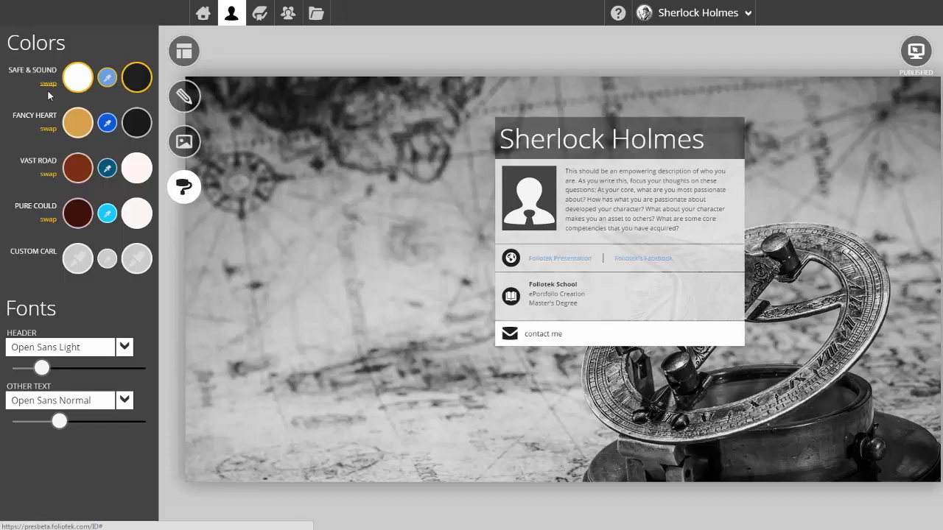
- Look at the font choices for the header and other text without picking a new one
{"action": "left_click", "coordinate": [125, 350]}
{"action": "left_click", "coordinate": [124, 352]}
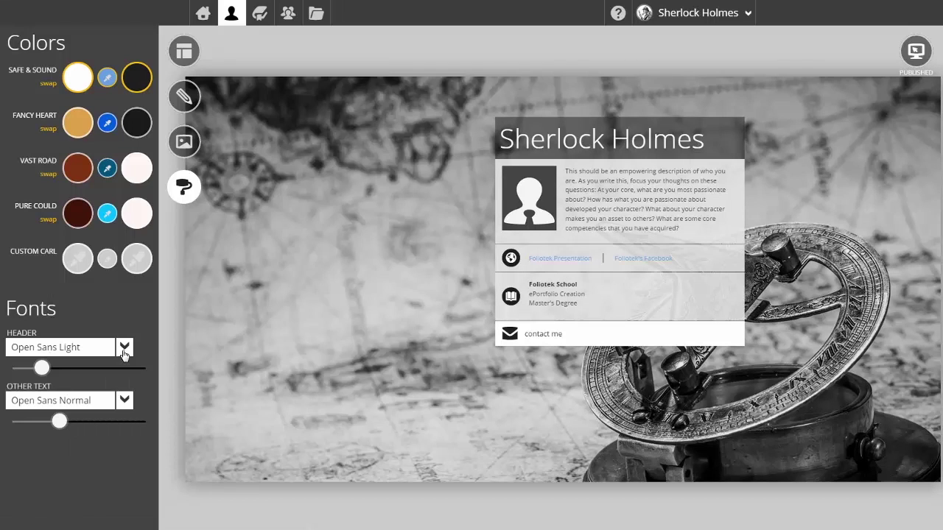
{"action": "left_click", "coordinate": [126, 400]}
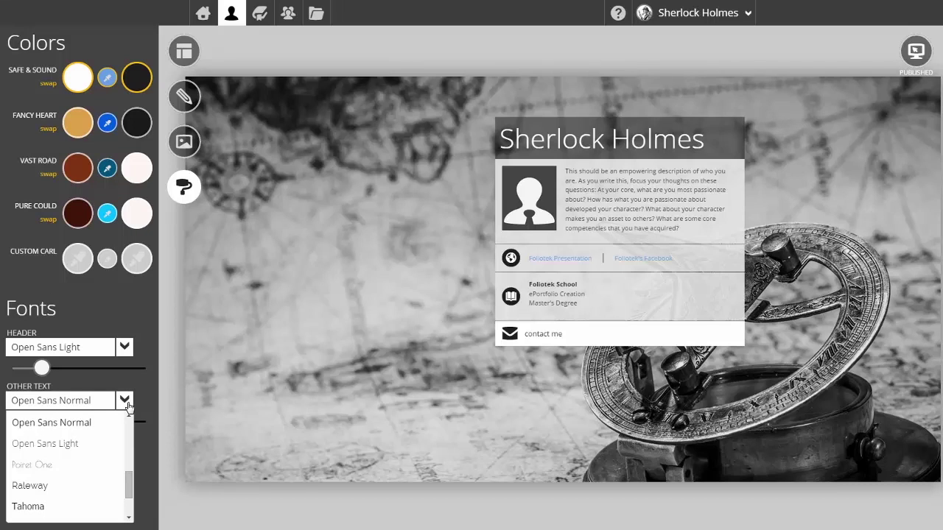
{"action": "left_click", "coordinate": [126, 401]}
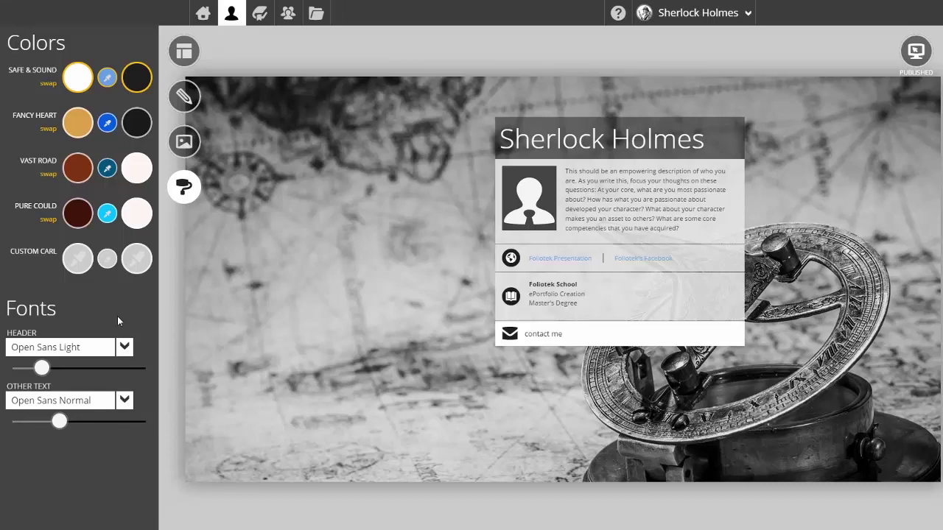
- Return to the full page and move the identity card further right over the background, about 70 px
{"action": "left_click", "coordinate": [378, 187]}
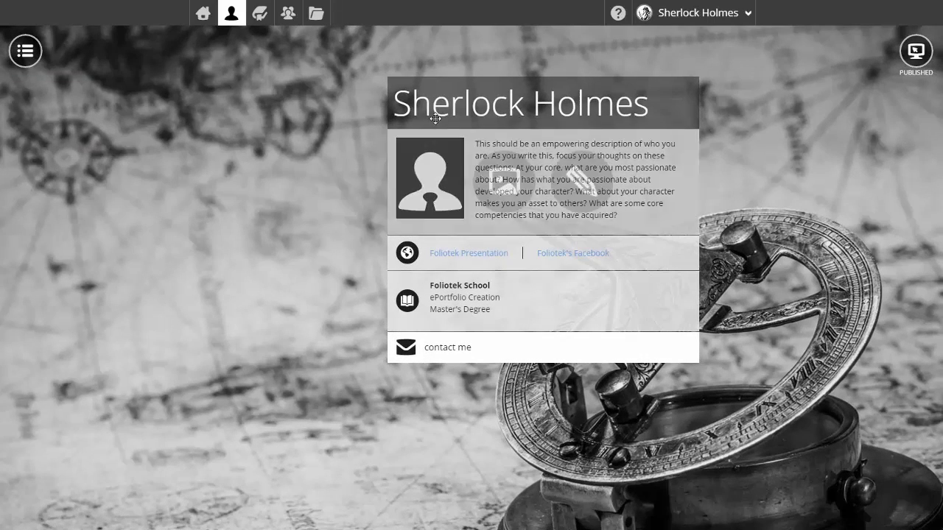
{"action": "left_click_drag", "start_coordinate": [516, 101], "coordinate": [593, 109]}
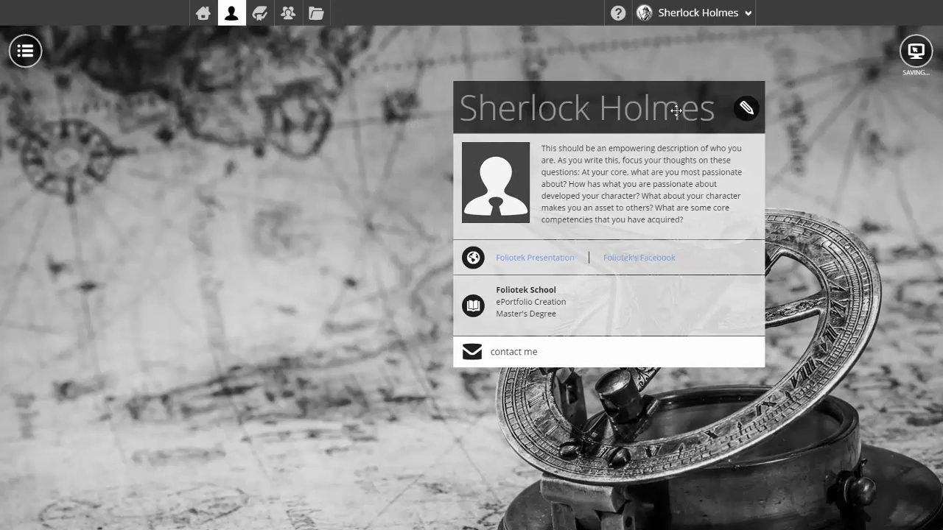
{"action": "mouse_move", "coordinate": [747, 170]}
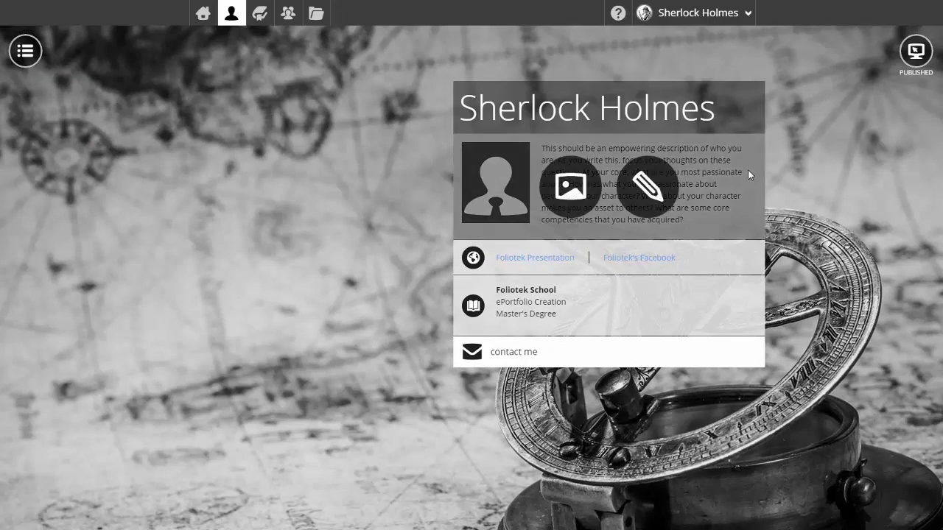
- Try moving the Foliotek School section above the links section, and restore the links section to the higher position
{"action": "mouse_move", "coordinate": [587, 269]}
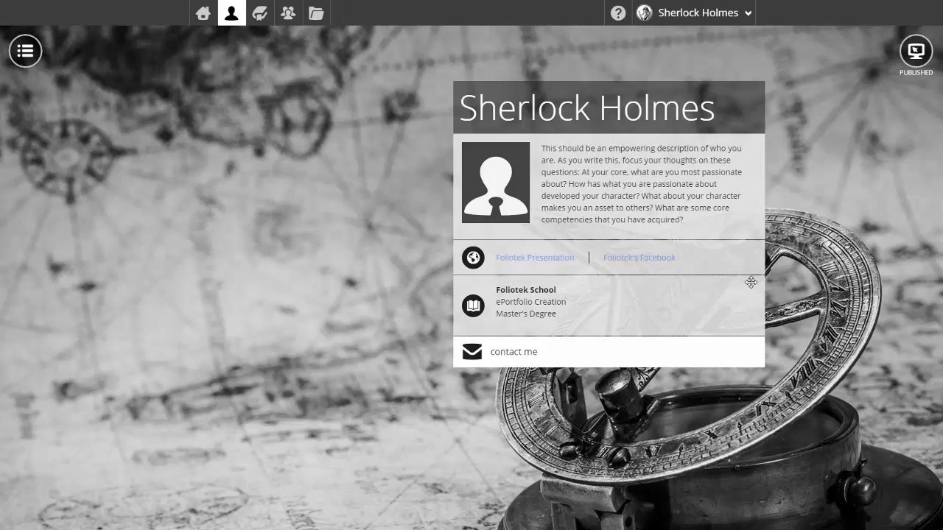
{"action": "mouse_move", "coordinate": [750, 305]}
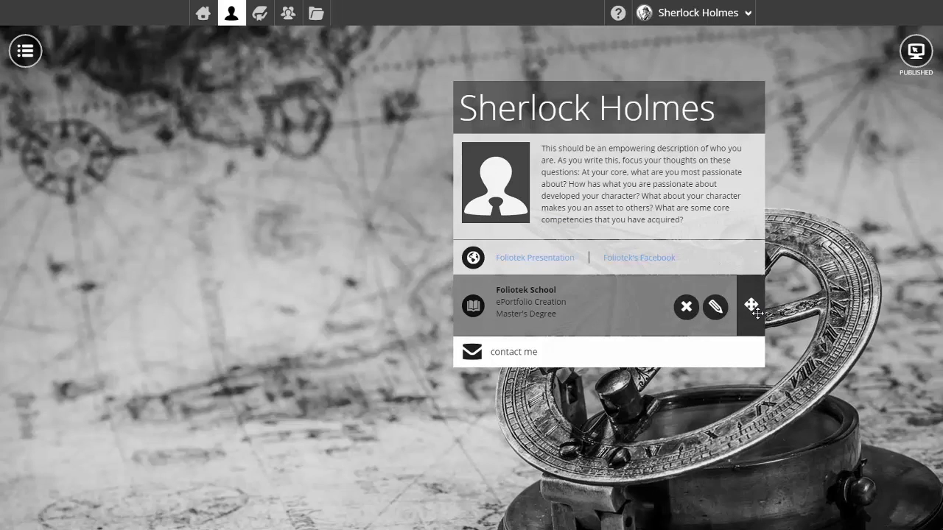
{"action": "left_click_drag", "start_coordinate": [756, 313], "coordinate": [755, 245]}
{"action": "left_click_drag", "start_coordinate": [751, 315], "coordinate": [754, 251]}
{"action": "mouse_move", "coordinate": [613, 195]}
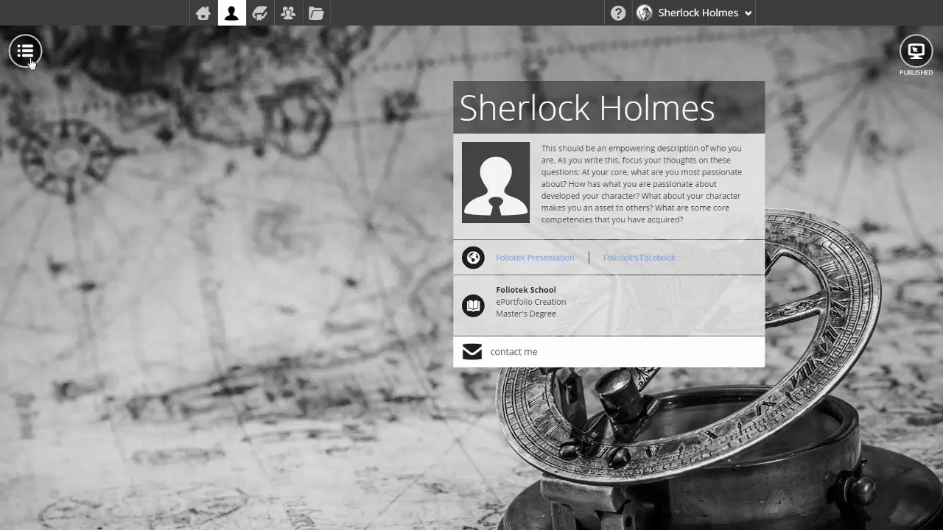
- Reopen the page editor with the card's basic content, and open and confirm the name field
{"action": "left_click", "coordinate": [25, 61]}
{"action": "left_click", "coordinate": [26, 63]}
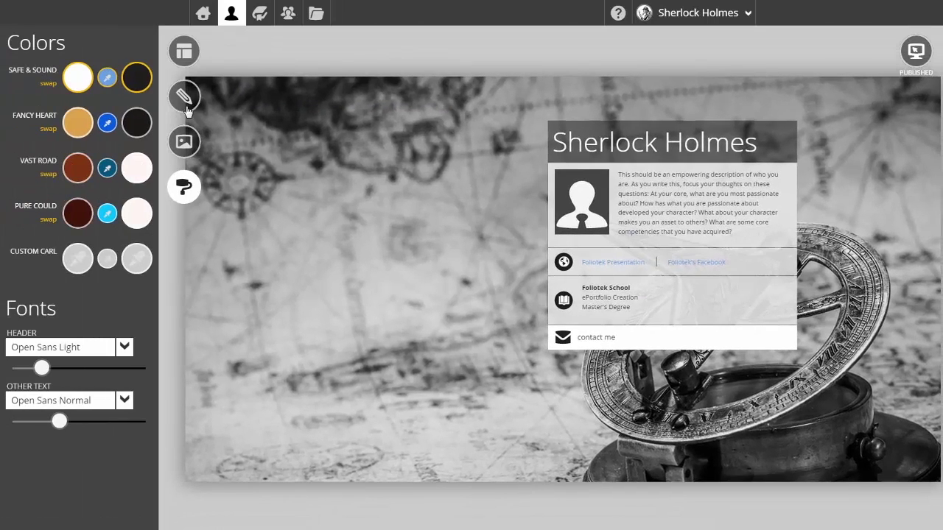
{"action": "left_click", "coordinate": [190, 107]}
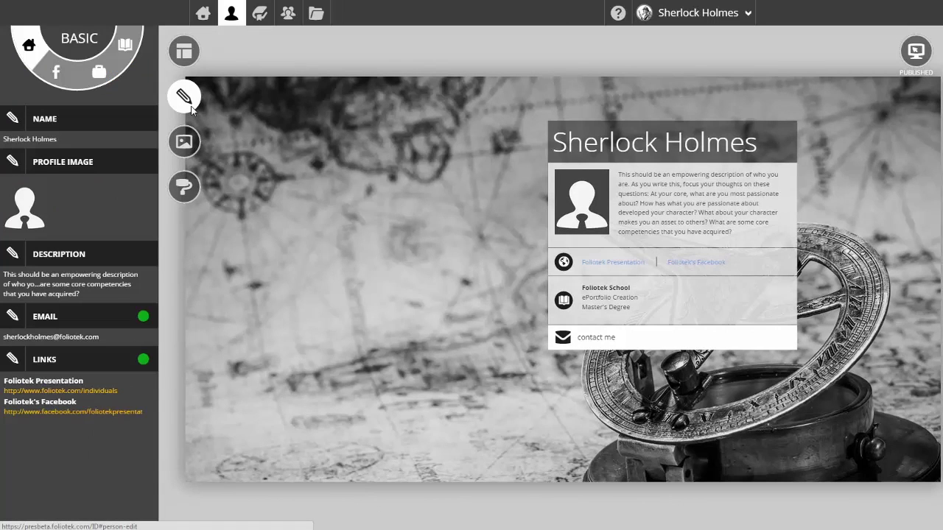
{"action": "left_click", "coordinate": [13, 118]}
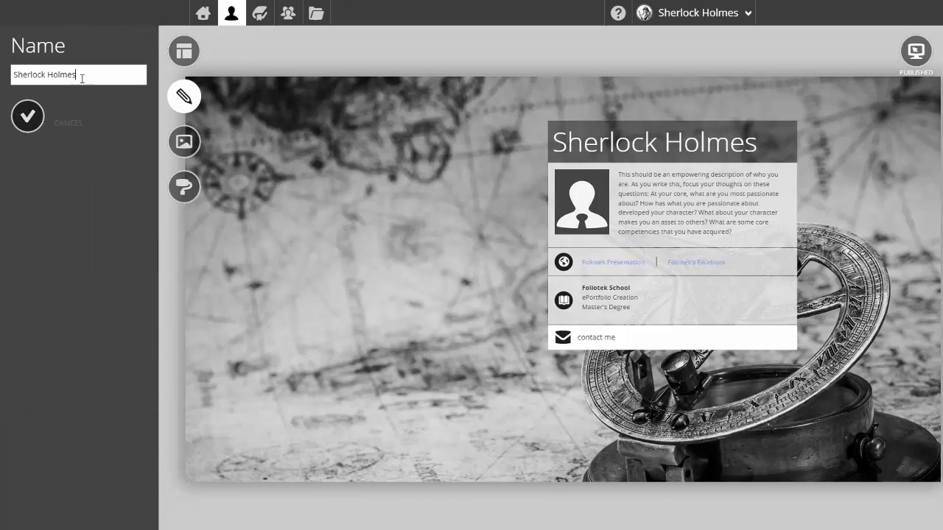
{"action": "left_click", "coordinate": [30, 112]}
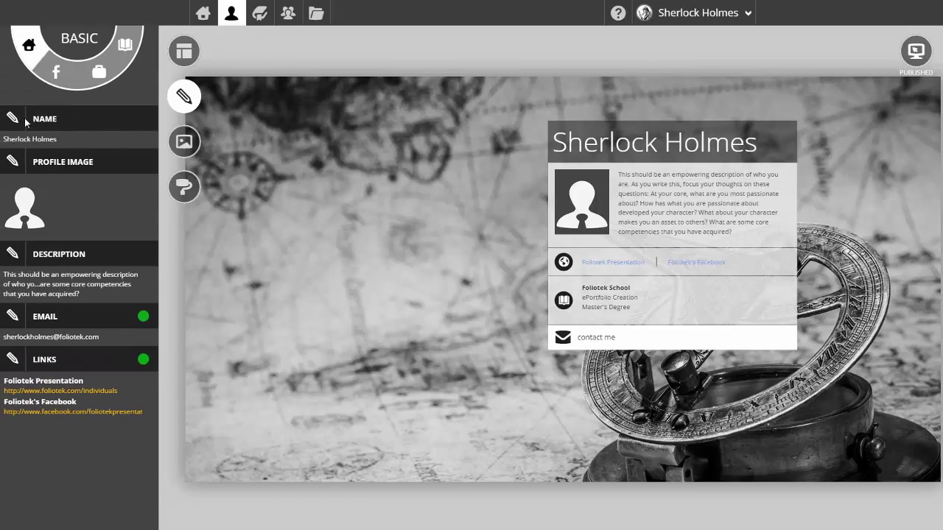
- Set the profile image to the pipe-smoking detective drawing, enlarge it to the maximum, centre the detective in the crop frame and save
{"action": "left_click", "coordinate": [19, 163]}
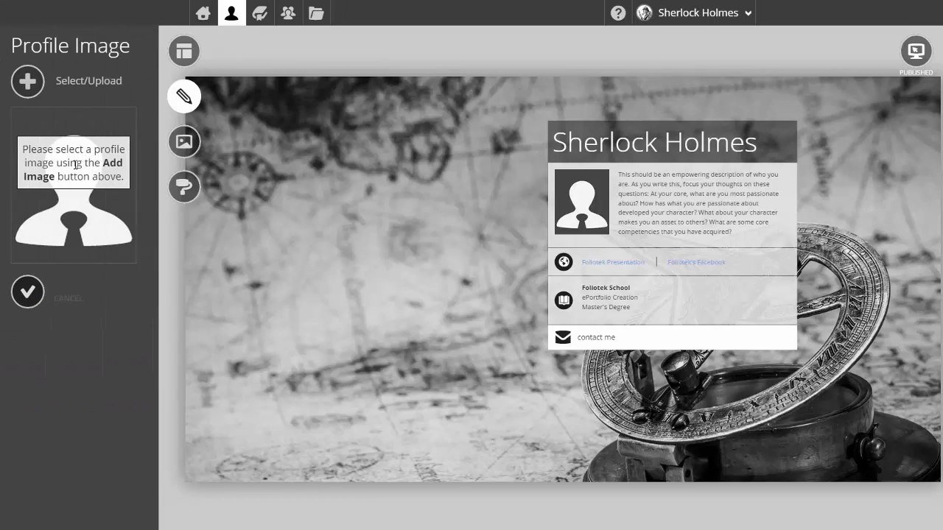
{"action": "left_click", "coordinate": [28, 85]}
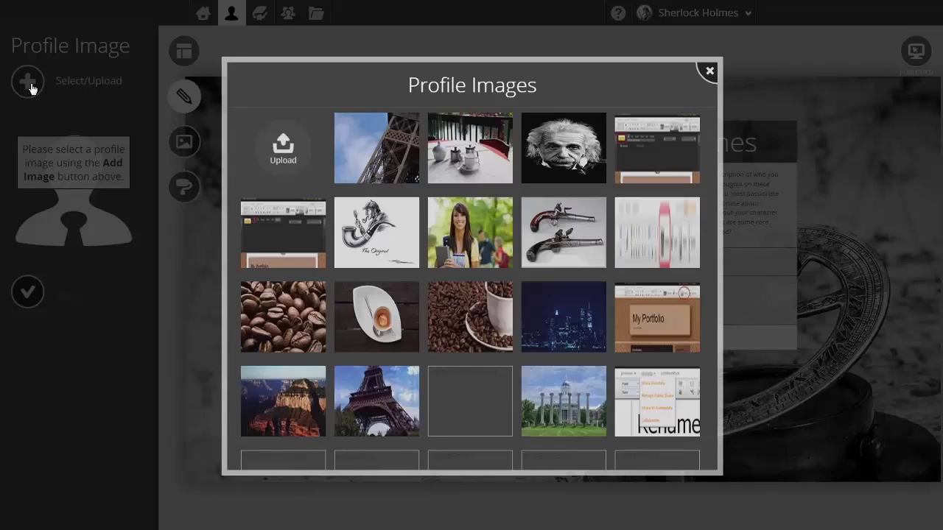
{"action": "left_click", "coordinate": [395, 235]}
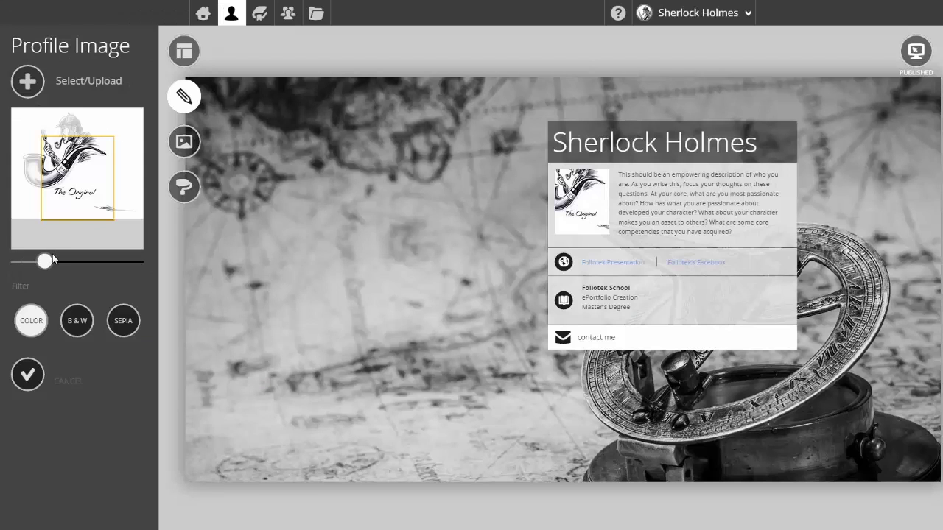
{"action": "left_click_drag", "start_coordinate": [53, 257], "coordinate": [135, 266]}
{"action": "left_click_drag", "start_coordinate": [103, 163], "coordinate": [80, 184]}
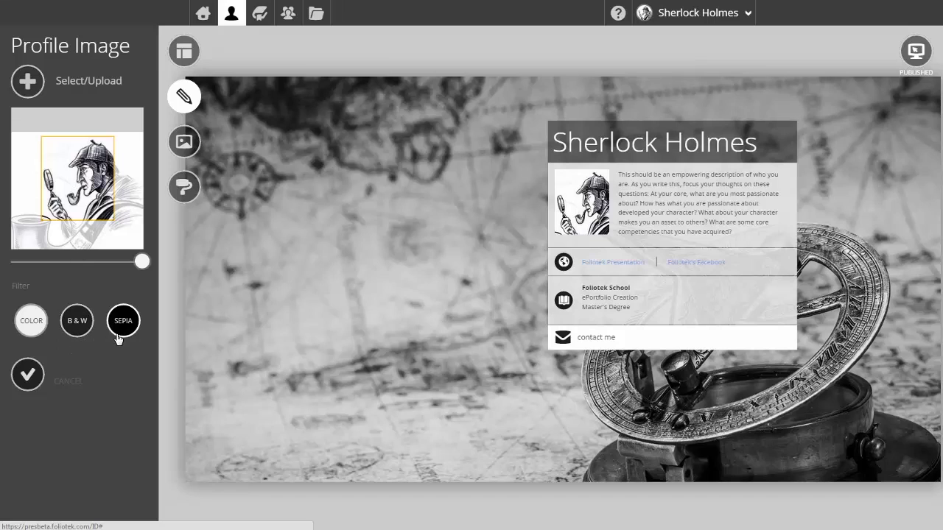
{"action": "left_click", "coordinate": [29, 381]}
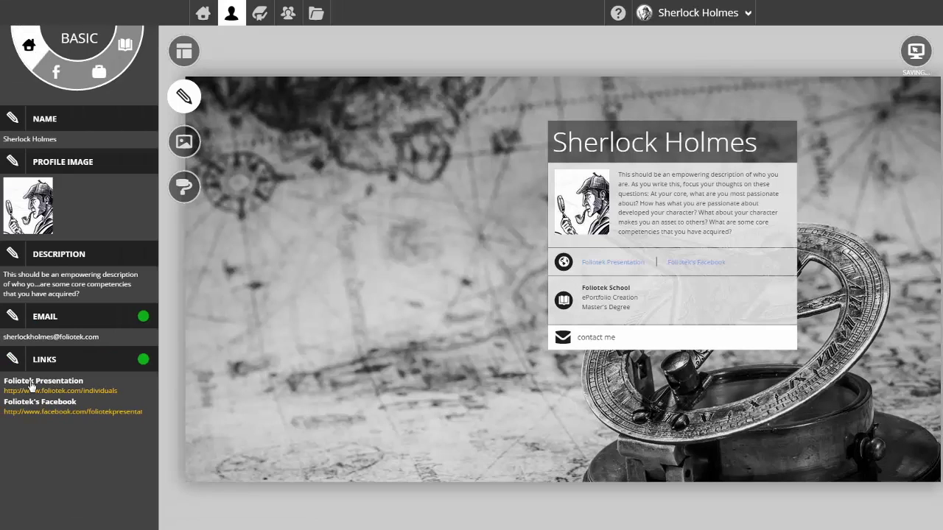
- Make the word "questions" bold and underline "character" in the card's description, and save the description
{"action": "left_click", "coordinate": [12, 253]}
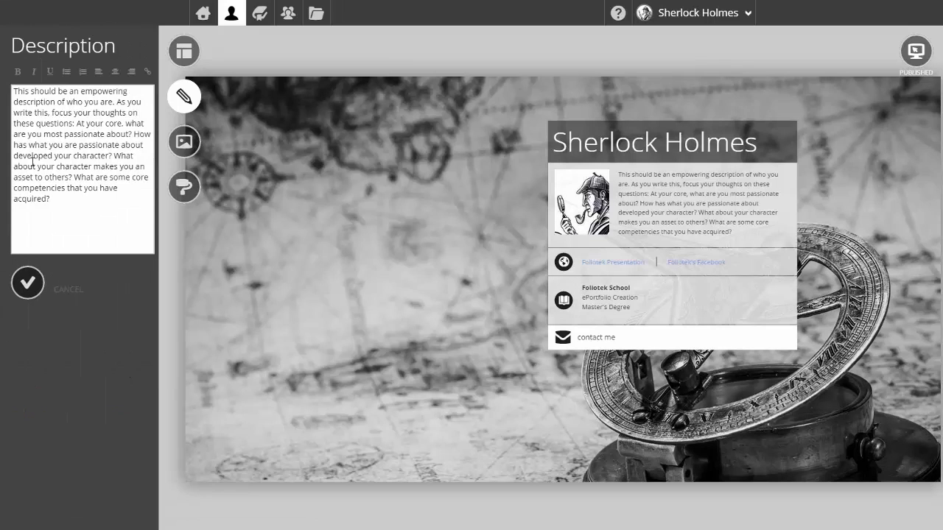
{"action": "double_click", "coordinate": [53, 124]}
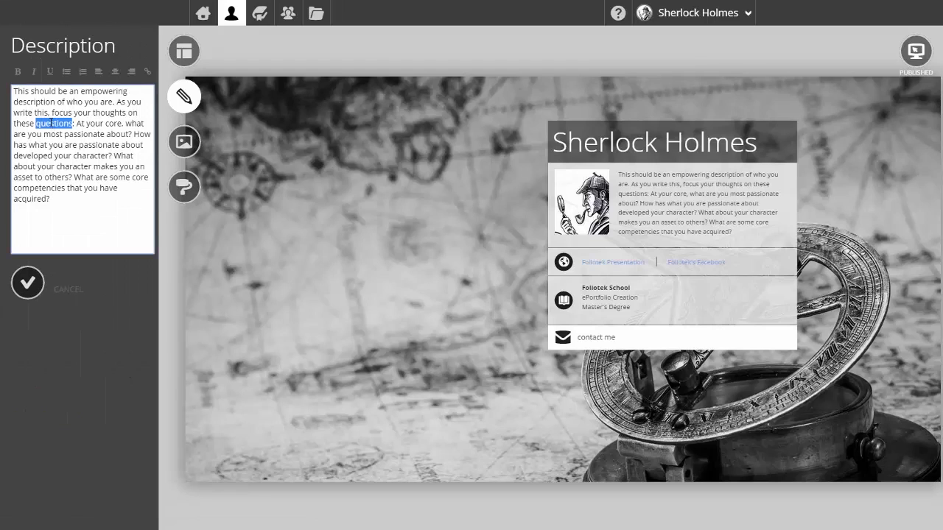
{"action": "left_click", "coordinate": [17, 72]}
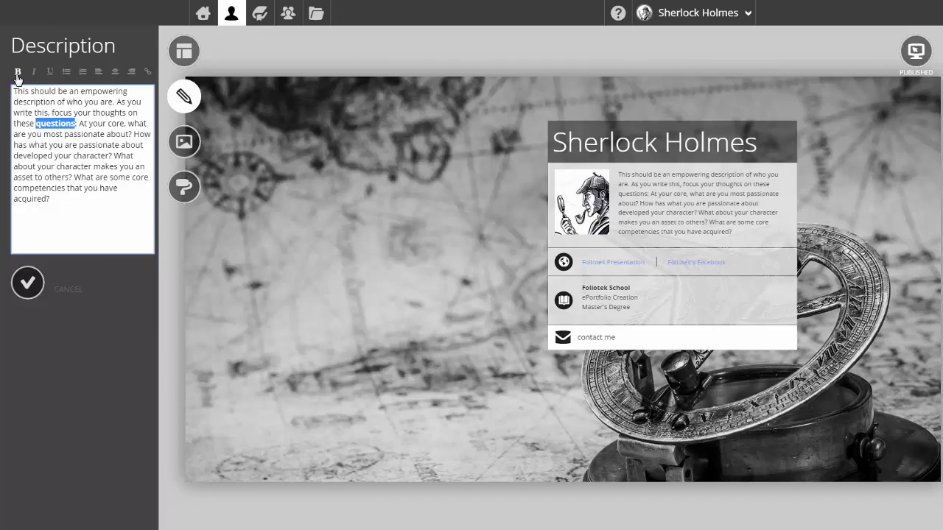
{"action": "double_click", "coordinate": [76, 166]}
{"action": "left_click", "coordinate": [50, 72]}
{"action": "double_click", "coordinate": [91, 144]}
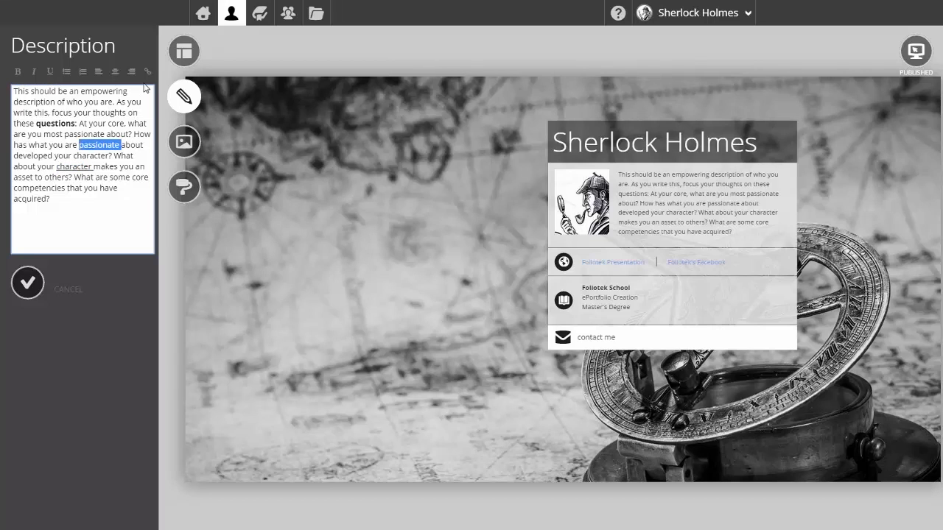
{"action": "left_click", "coordinate": [112, 113]}
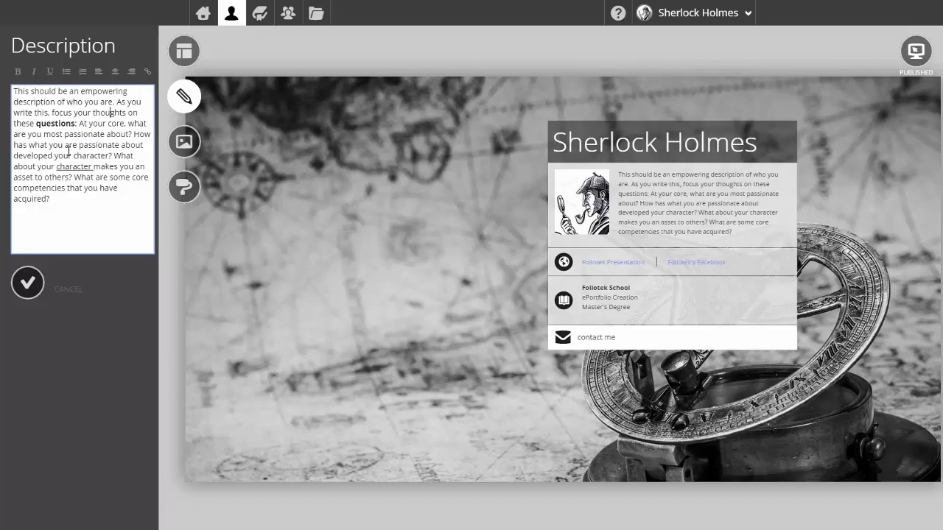
{"action": "left_click", "coordinate": [28, 288]}
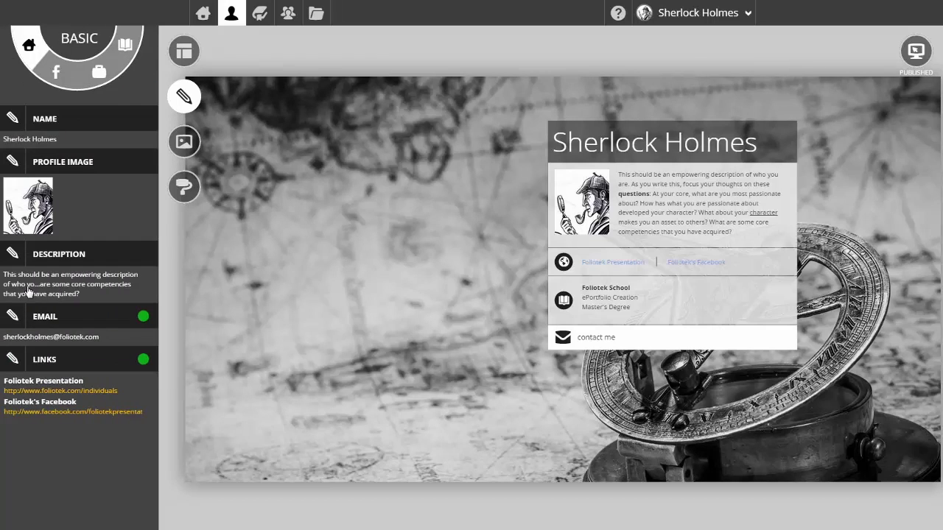
- Check the contact email address in its editing form and confirm it
{"action": "left_click", "coordinate": [19, 328]}
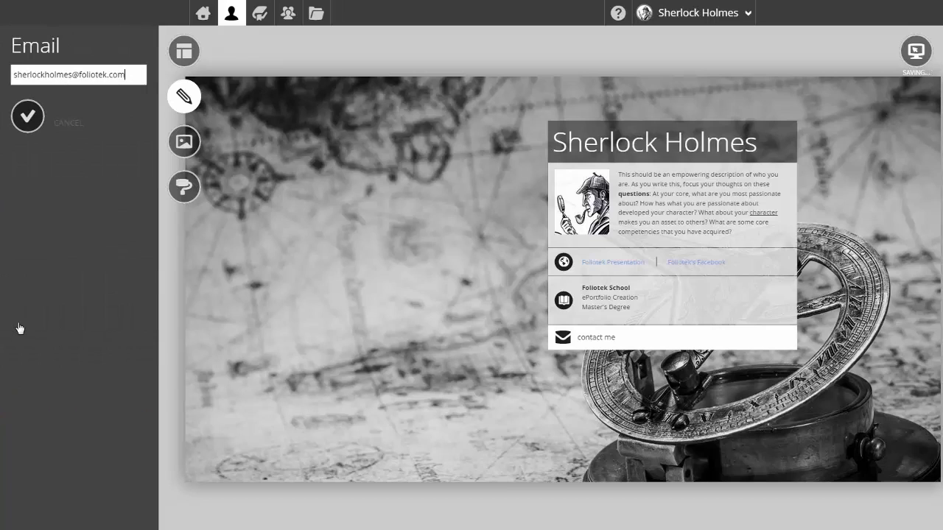
{"action": "left_click_drag", "start_coordinate": [132, 70], "coordinate": [7, 73]}
{"action": "left_click", "coordinate": [31, 76]}
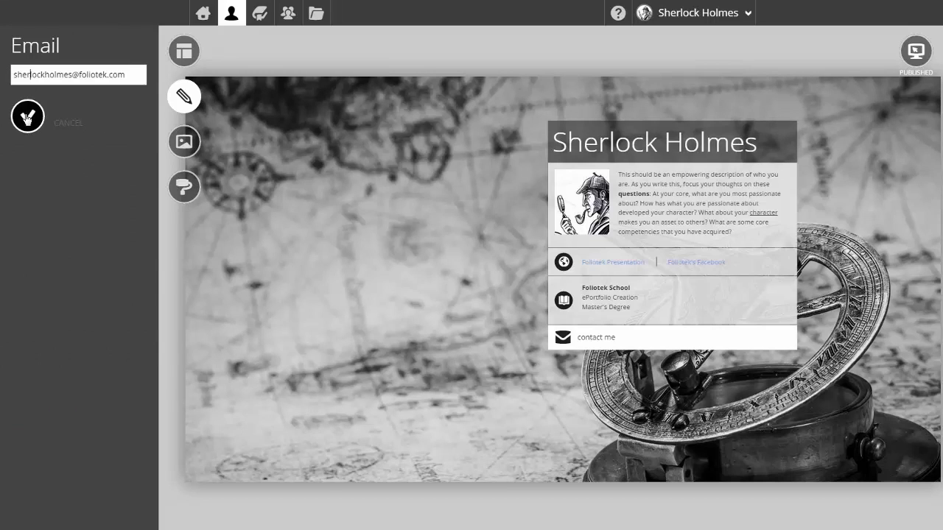
{"action": "left_click", "coordinate": [27, 117]}
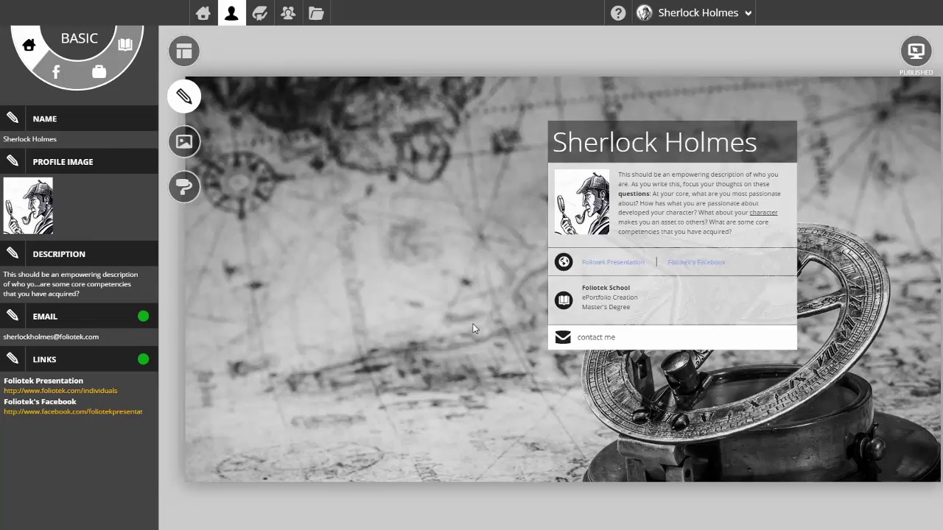
- Try hiding the email contact and the links on the card, and switch both back on
{"action": "left_click", "coordinate": [143, 317]}
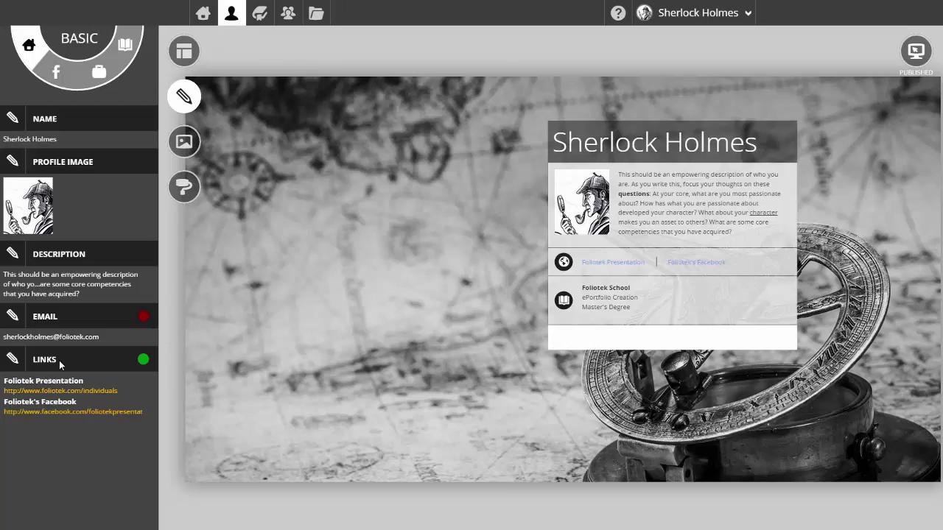
{"action": "left_click", "coordinate": [141, 362]}
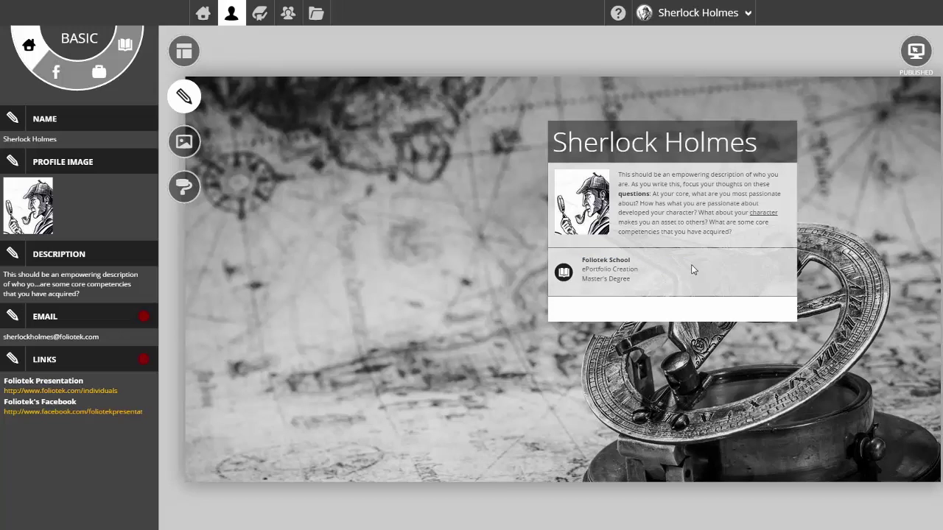
{"action": "left_click", "coordinate": [143, 360]}
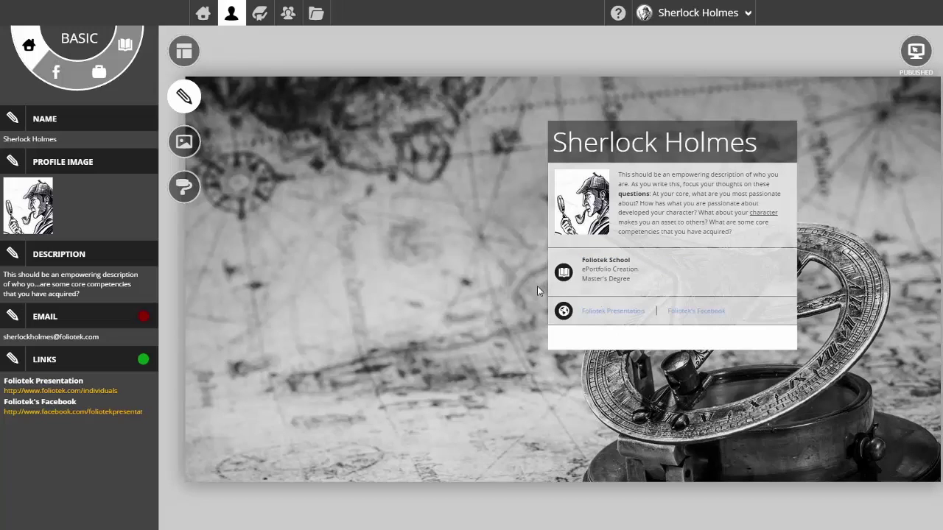
{"action": "left_click", "coordinate": [143, 321]}
{"action": "left_click", "coordinate": [142, 323]}
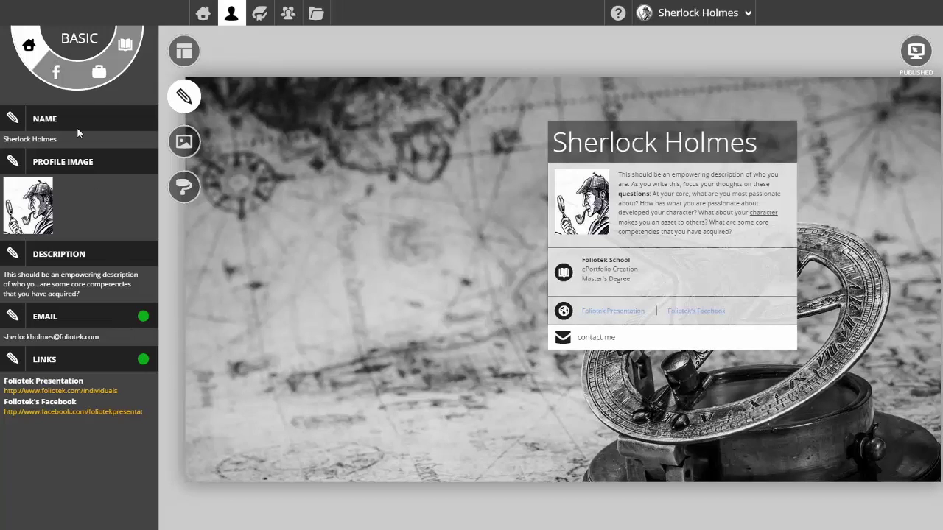
- Look over the social connections, and add a work experience with company Police, position Detective, start 1900 and end 1915
{"action": "left_click", "coordinate": [57, 77]}
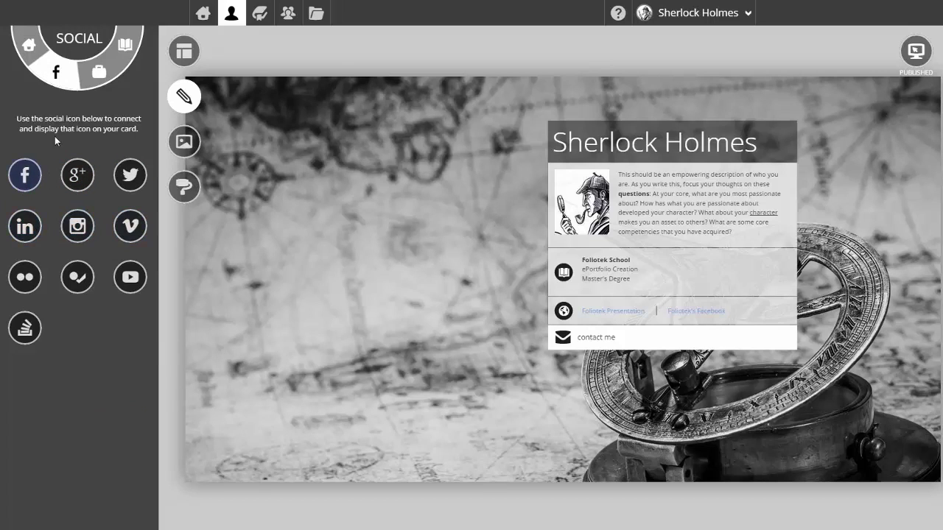
{"action": "left_click", "coordinate": [99, 74]}
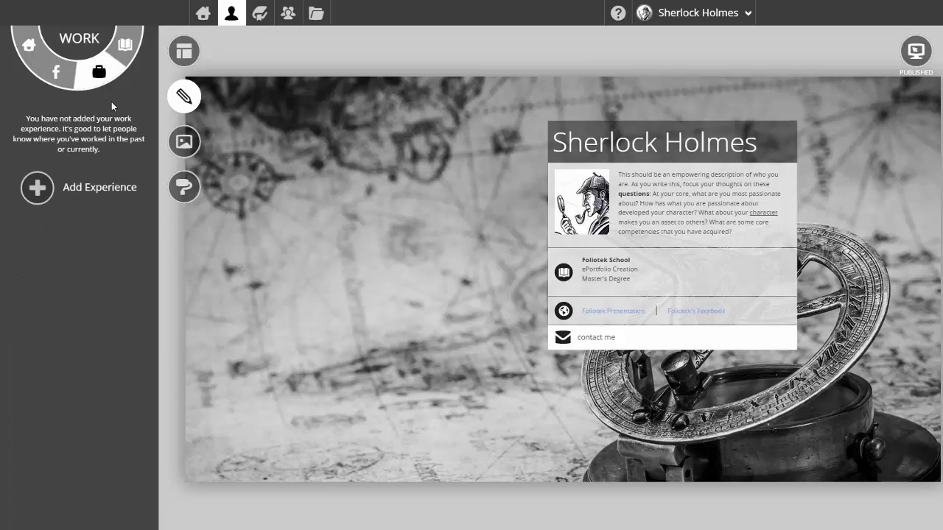
{"action": "left_click", "coordinate": [38, 190]}
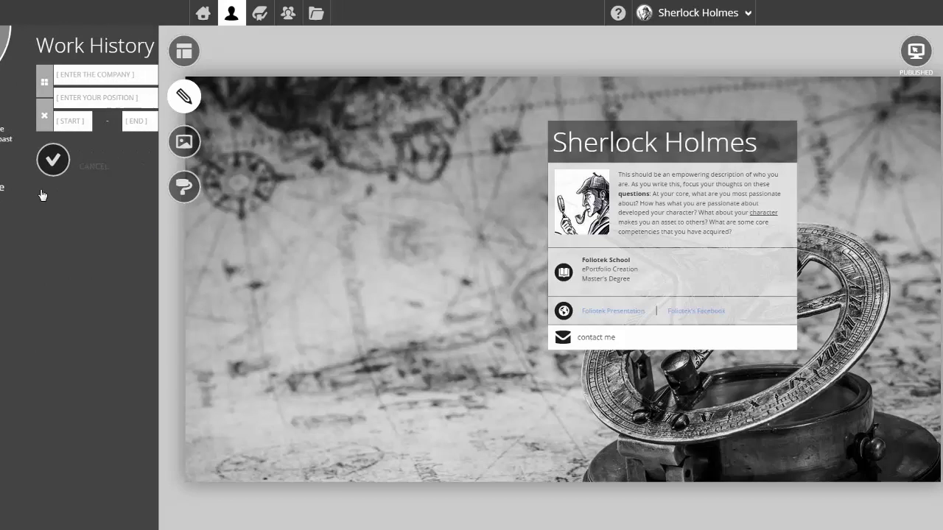
{"action": "left_click", "coordinate": [60, 76]}
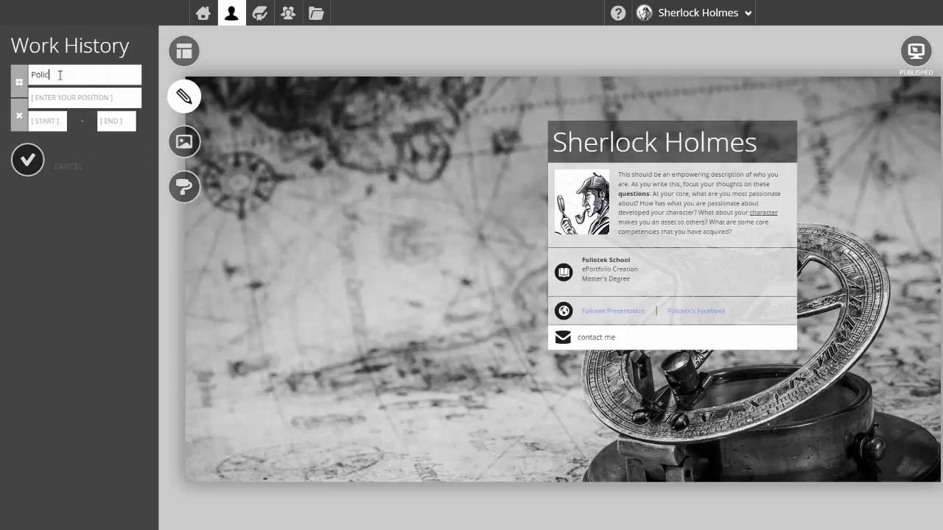
{"action": "key", "text": "Tab"}
{"action": "key", "text": "Tab"}
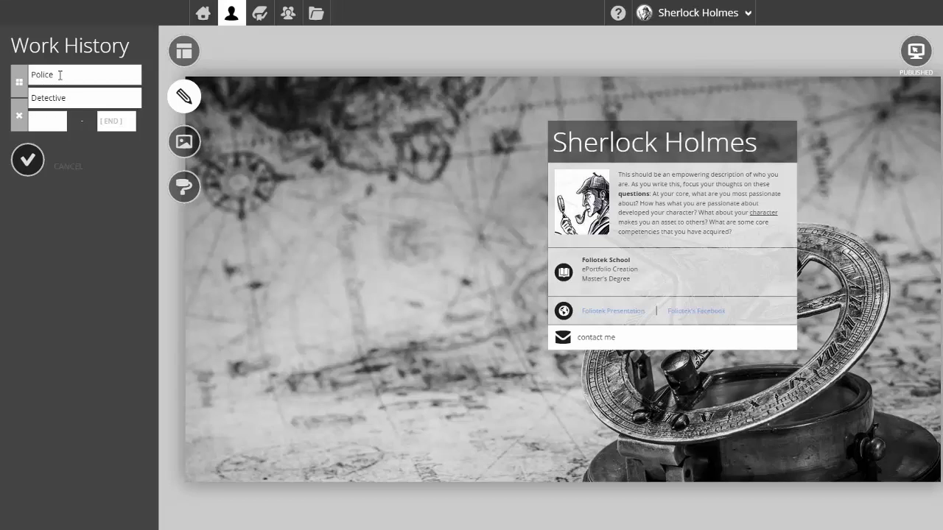
{"action": "type", "text": "1915"}
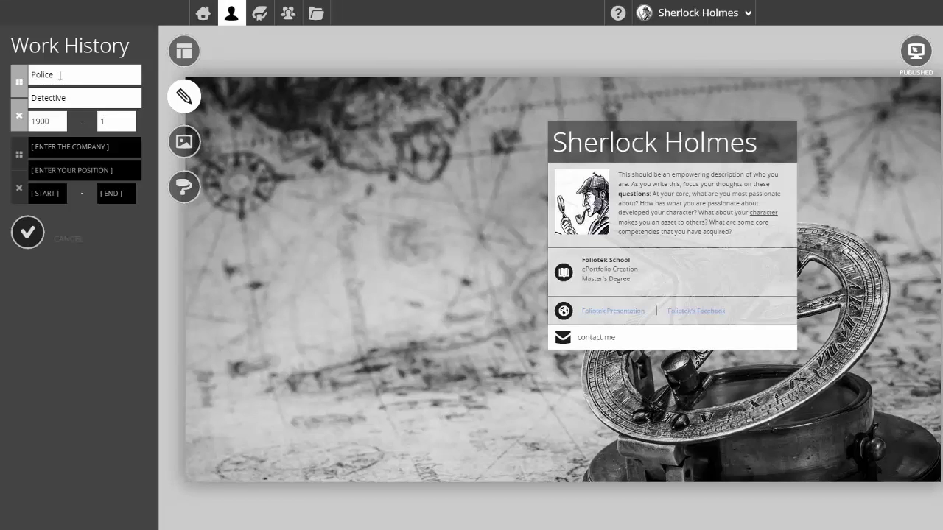
{"action": "left_click", "coordinate": [26, 233]}
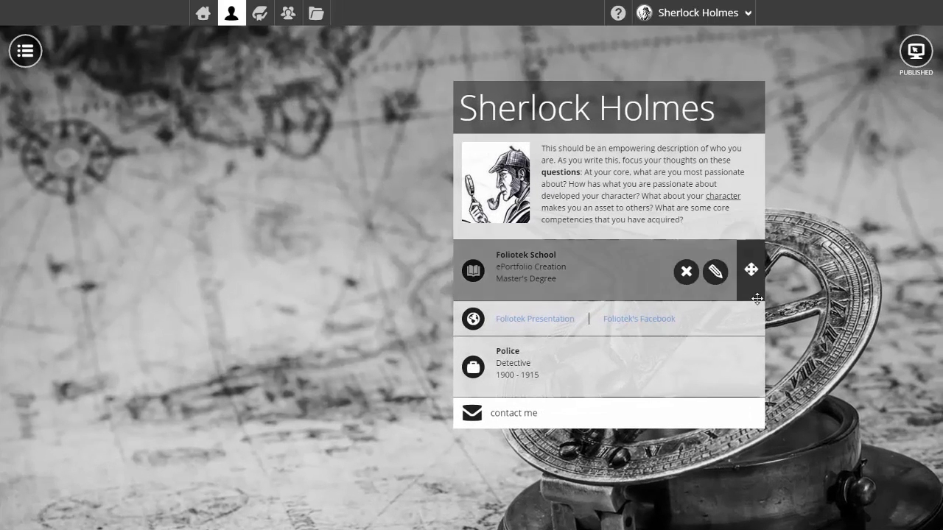
- Move the links section above the Foliotek School section on the card
{"action": "mouse_move", "coordinate": [750, 317]}
{"action": "left_click_drag", "start_coordinate": [750, 317], "coordinate": [751, 252]}
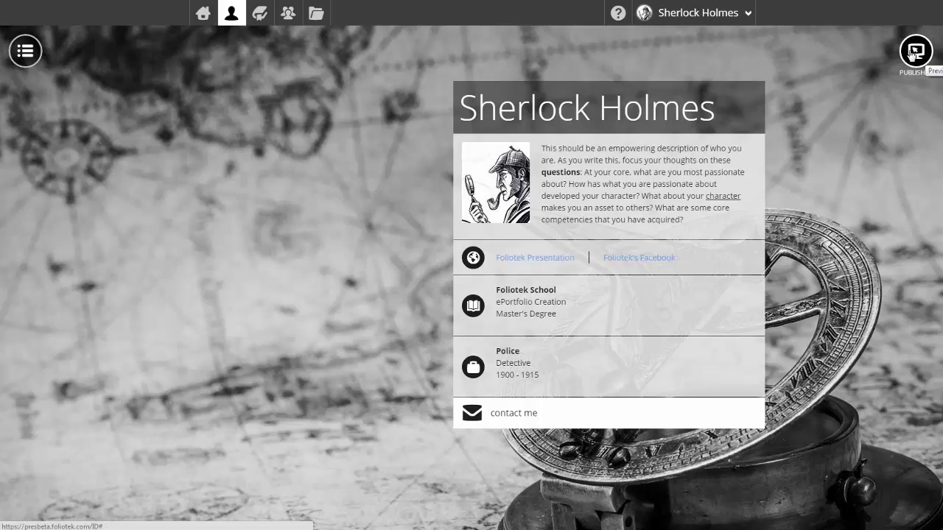
- Check the identity page URL in the account settings and return to the home page
{"action": "left_click", "coordinate": [730, 16]}
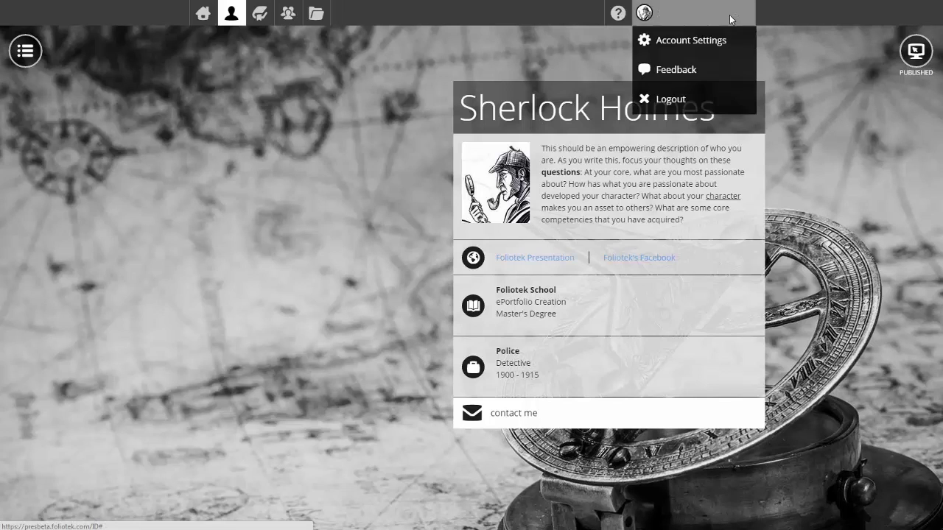
{"action": "left_click", "coordinate": [726, 44]}
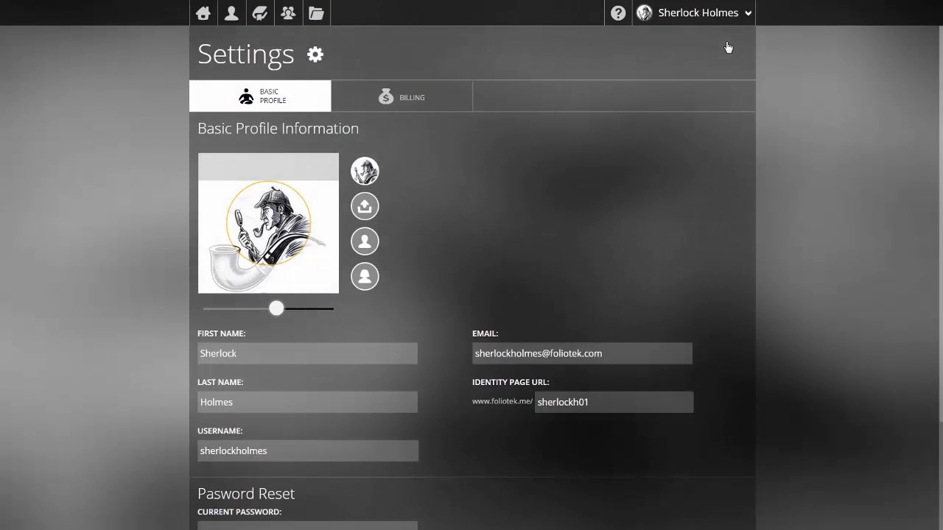
{"action": "double_click", "coordinate": [557, 402]}
{"action": "left_click", "coordinate": [596, 402]}
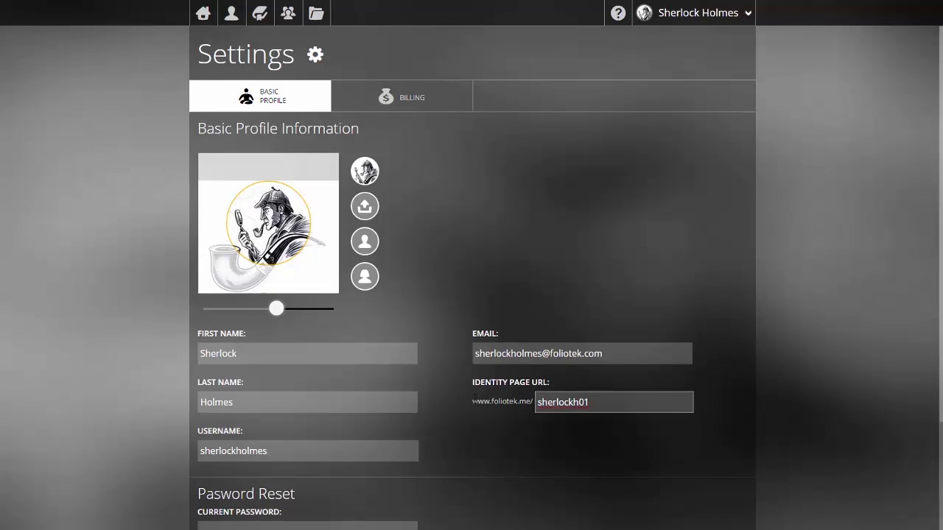
{"action": "left_click", "coordinate": [203, 15]}
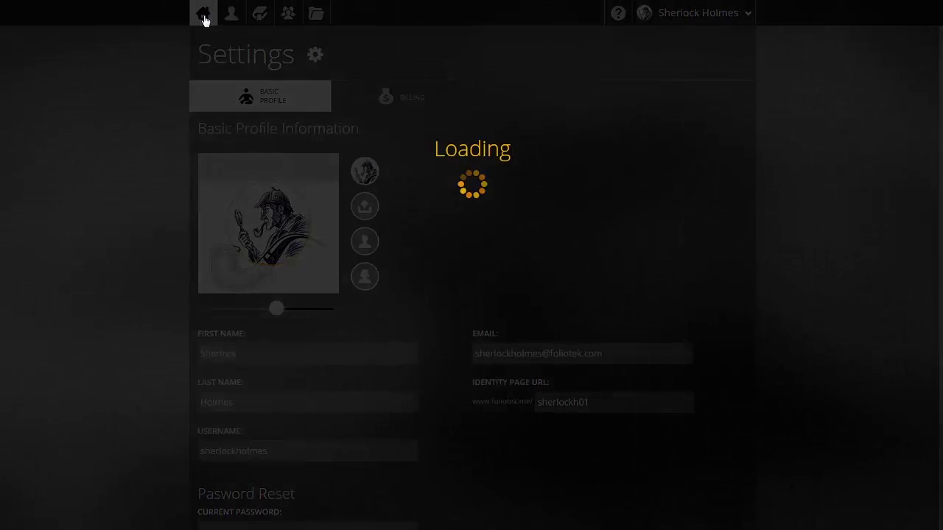